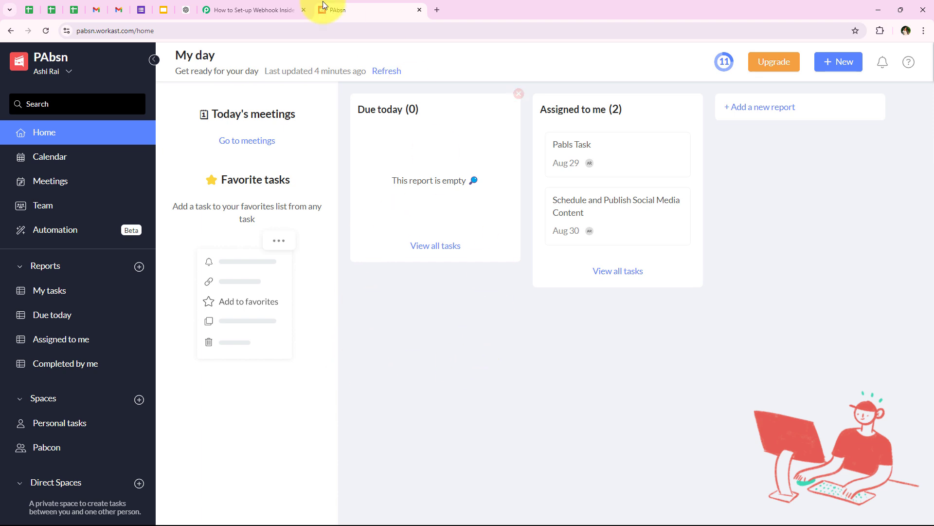
# Switch to the Pabbly Connect workflow and choose Workast as its trigger application.
pyautogui.click(241, 6)
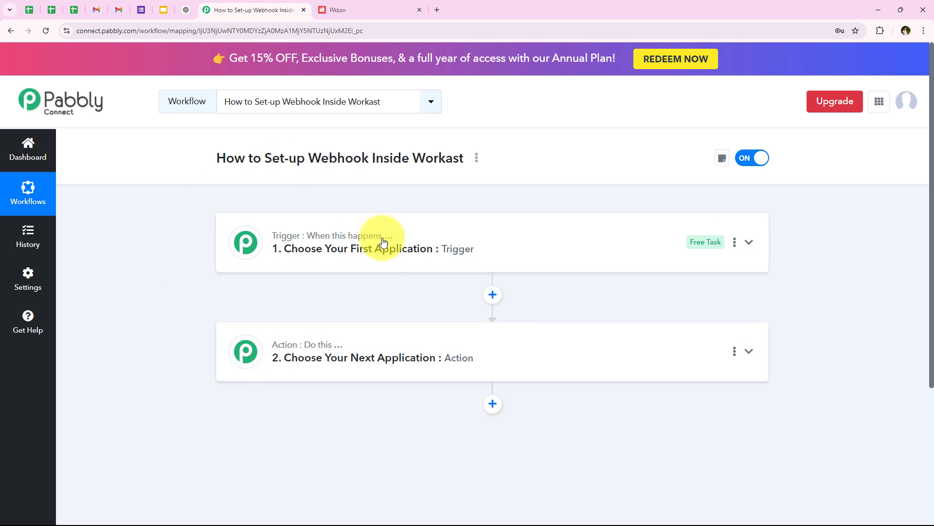
pyautogui.moveTo(369, 160); pyautogui.dragTo(308, 161)
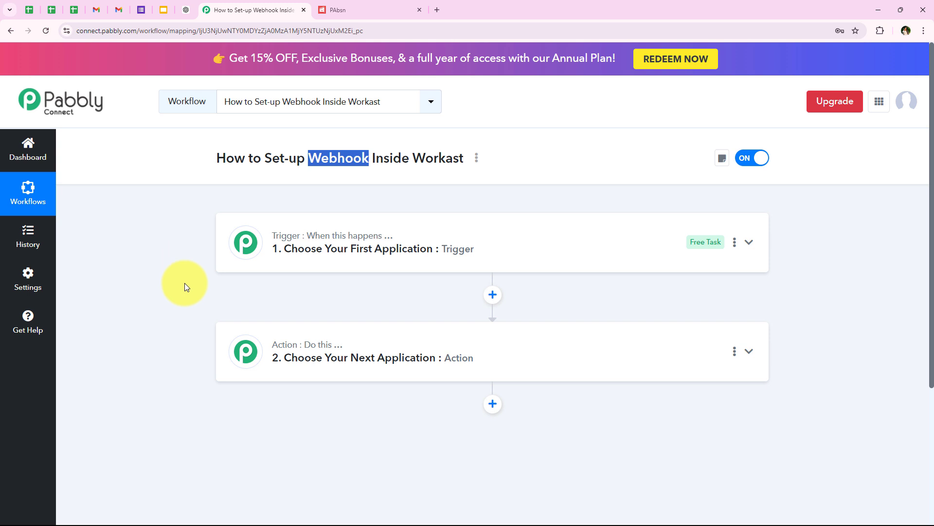
pyautogui.moveTo(412, 161); pyautogui.dragTo(465, 161)
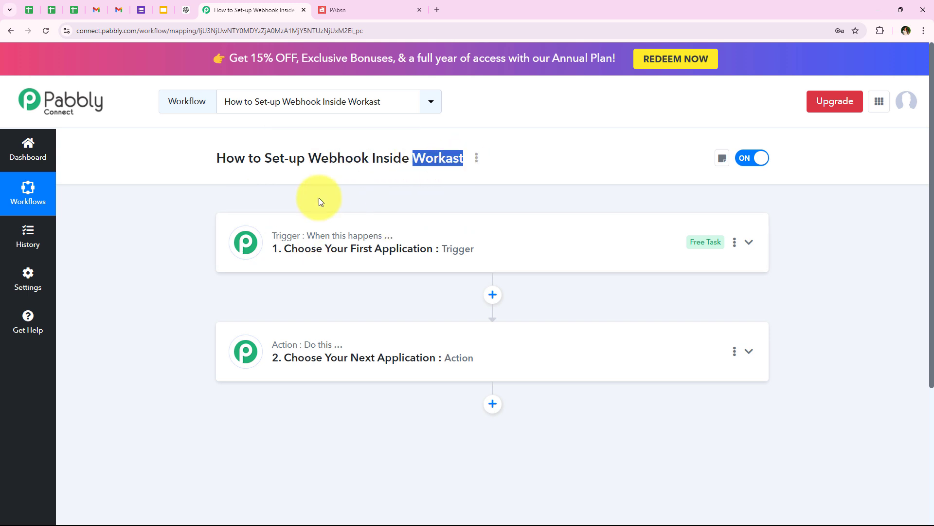
pyautogui.click(250, 203)
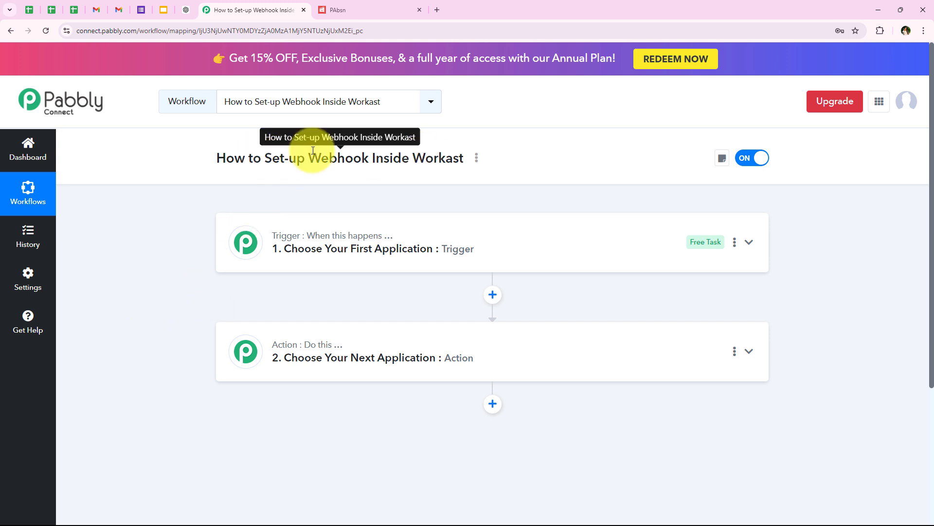
pyautogui.click(245, 243)
pyautogui.click(251, 321)
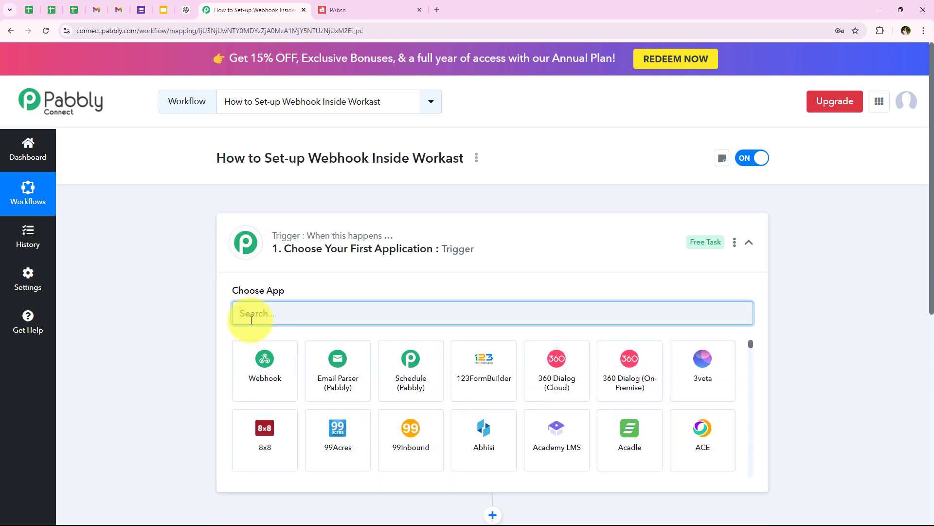
pyautogui.write('Work')
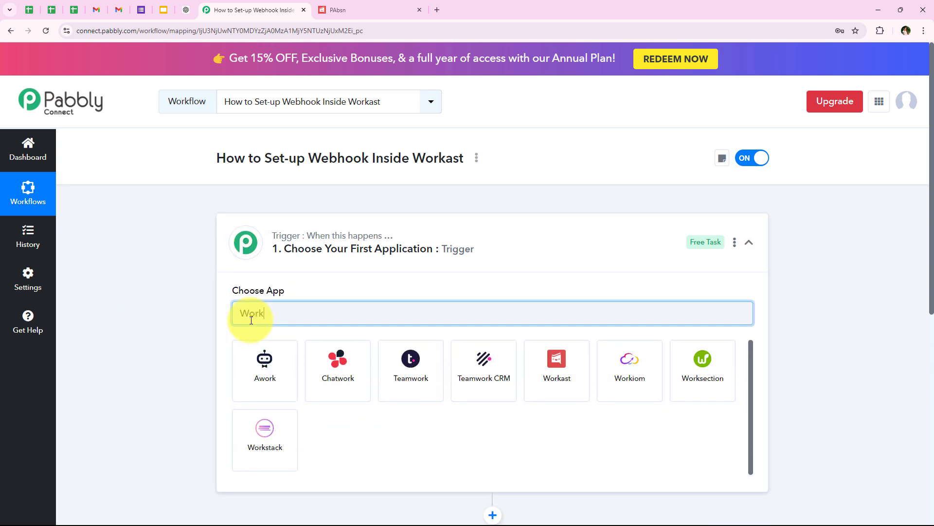
pyautogui.write('ast')
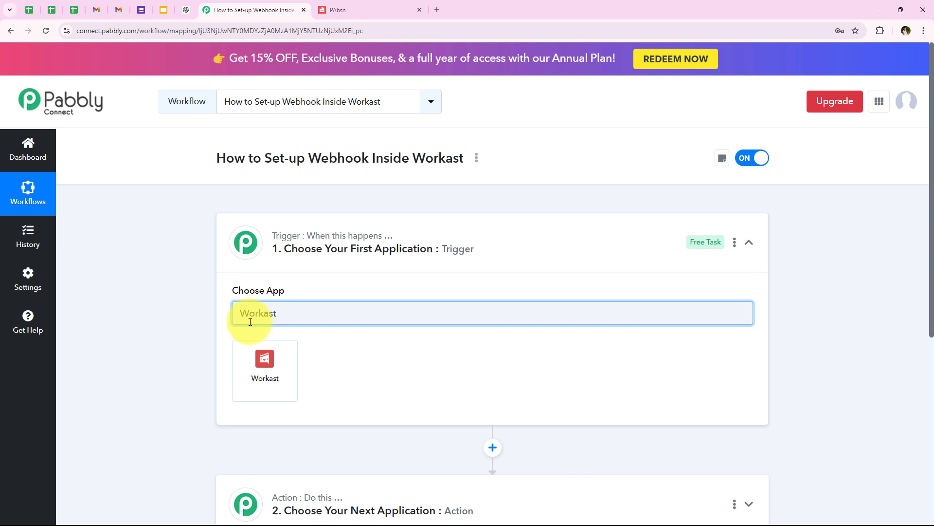
pyautogui.click(251, 360)
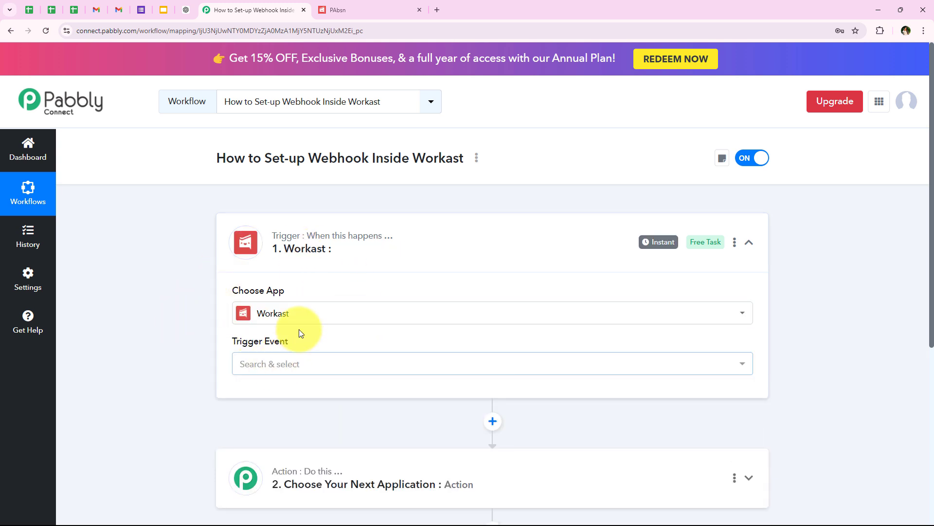
# Set the Workast trigger event to Task Created.
pyautogui.moveTo(242, 341); pyautogui.dragTo(326, 343)
pyautogui.click(241, 362)
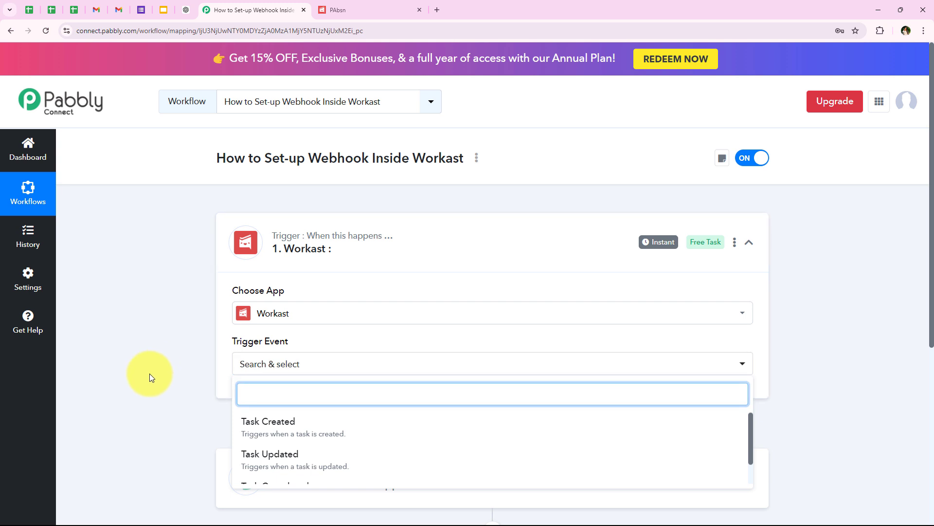
pyautogui.scroll(-1, 150, 373)
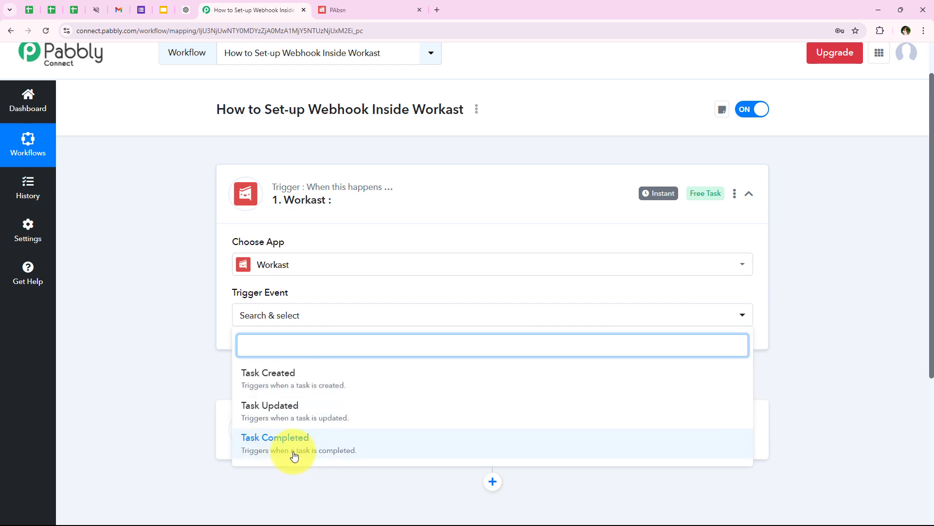
pyautogui.click(289, 372)
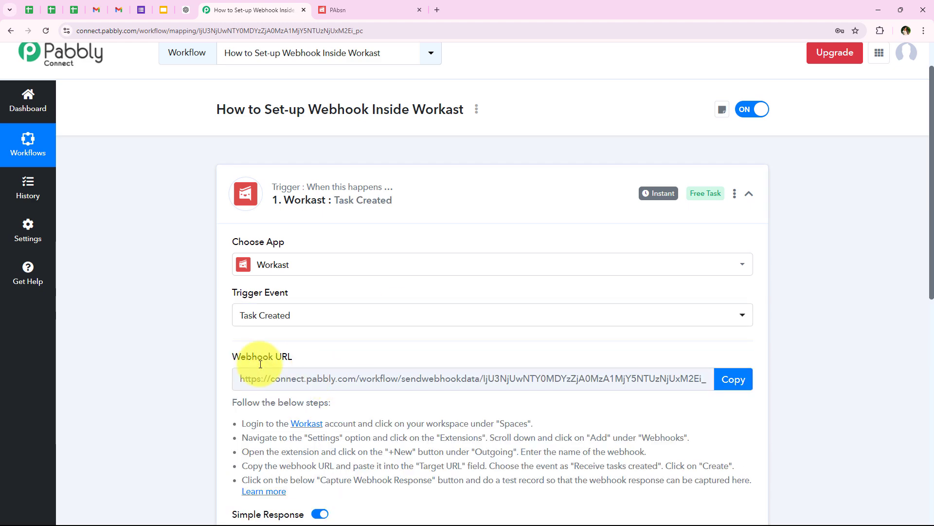
# Review the trigger's webhook URL and the instructions for adding the webhook in Workast.
pyautogui.scroll(-5, 306, 326)
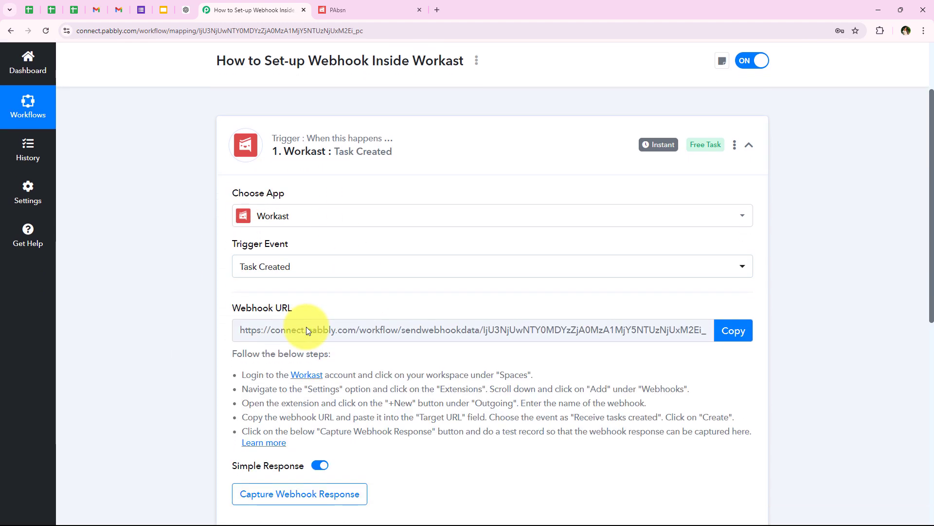
pyautogui.moveTo(232, 110); pyautogui.dragTo(313, 120)
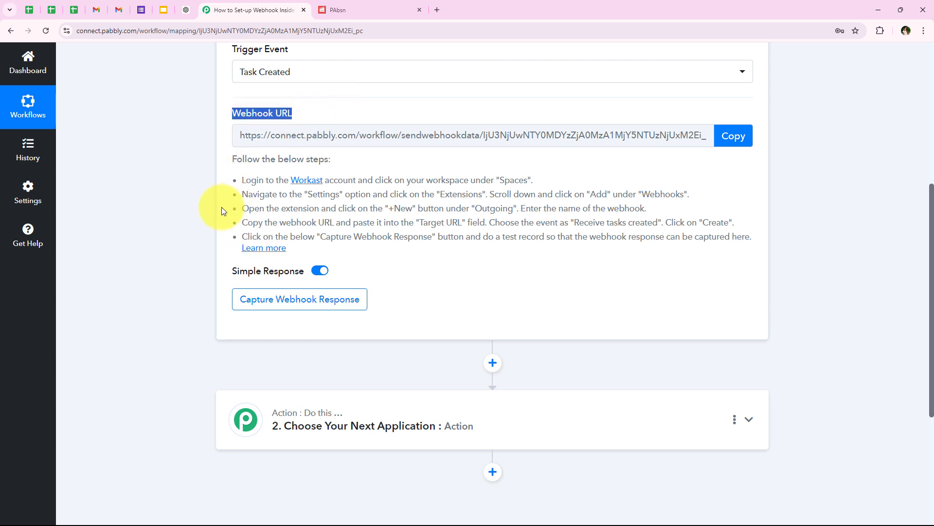
pyautogui.scroll(2, 233, 229)
pyautogui.moveTo(239, 232); pyautogui.dragTo(649, 264)
pyautogui.click(585, 250)
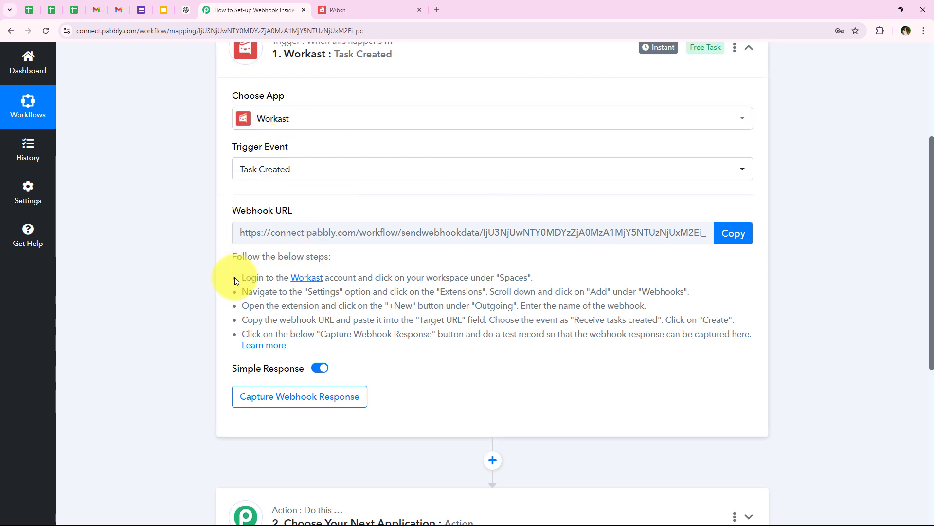
pyautogui.moveTo(235, 279); pyautogui.dragTo(752, 335)
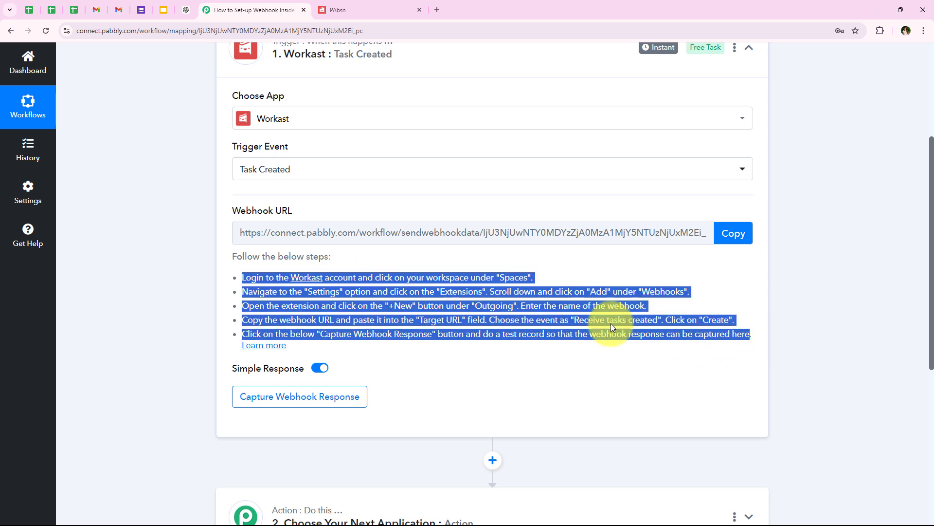
pyautogui.click(166, 271)
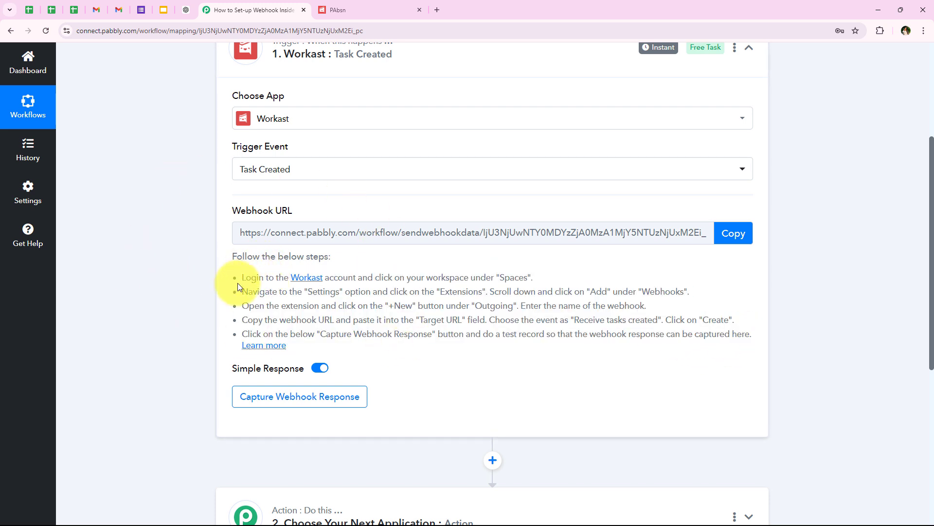
pyautogui.moveTo(241, 283); pyautogui.dragTo(533, 281)
pyautogui.moveTo(242, 292); pyautogui.dragTo(692, 296)
pyautogui.click(250, 279)
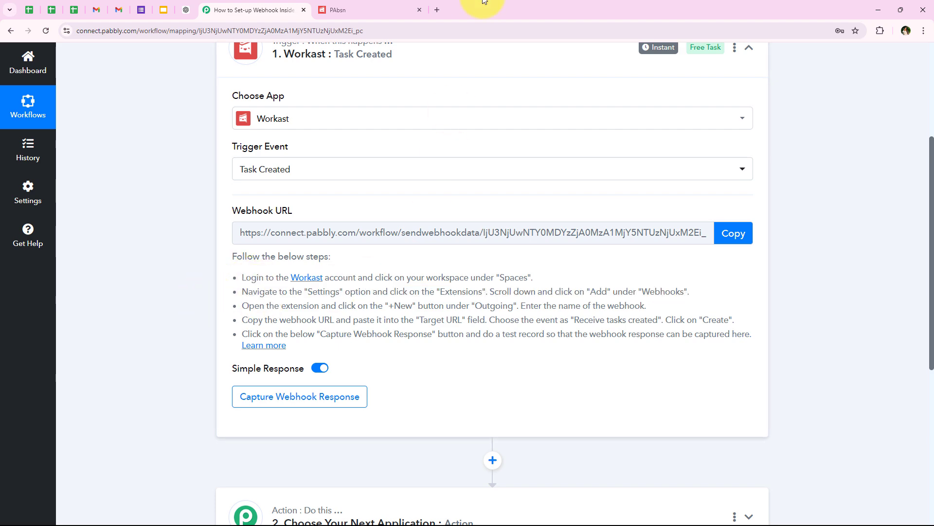
# Switch to Workast and add the Webhooks extension to the Pabcon space.
pyautogui.click(380, 10)
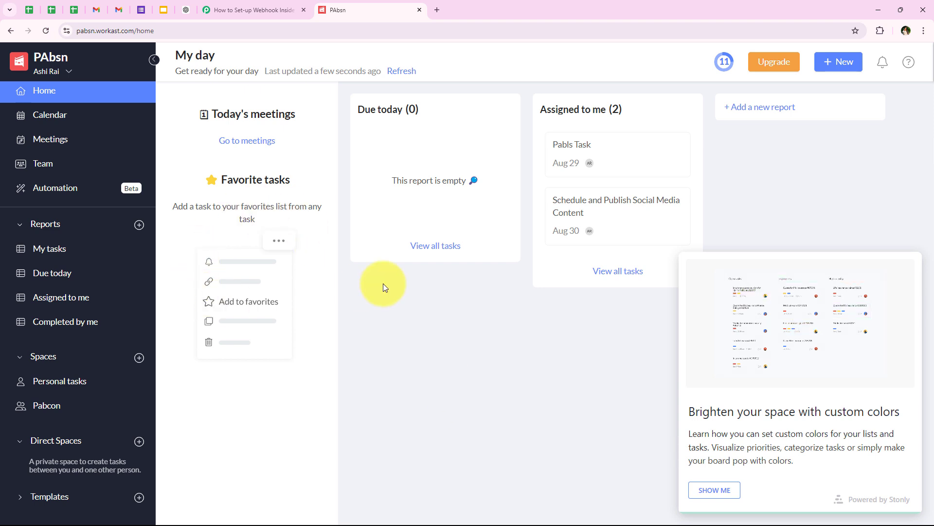
pyautogui.click(38, 411)
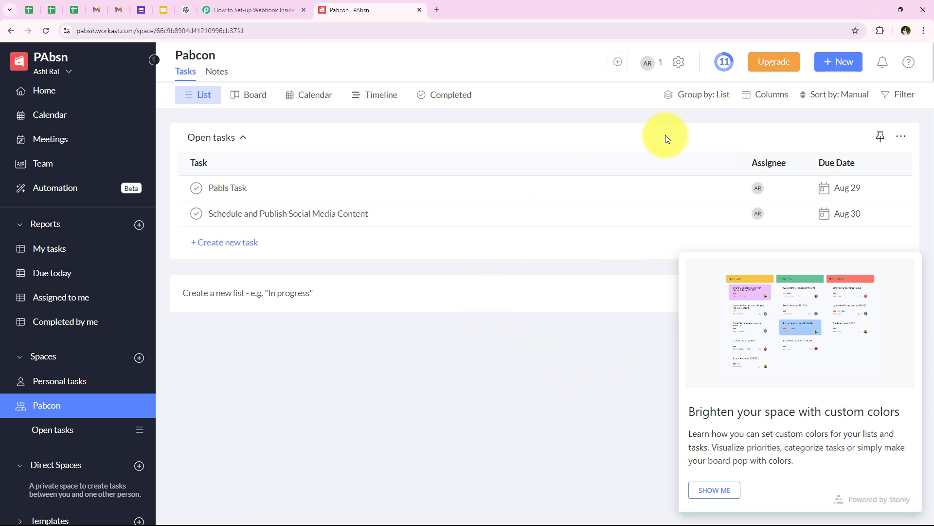
pyautogui.click(678, 60)
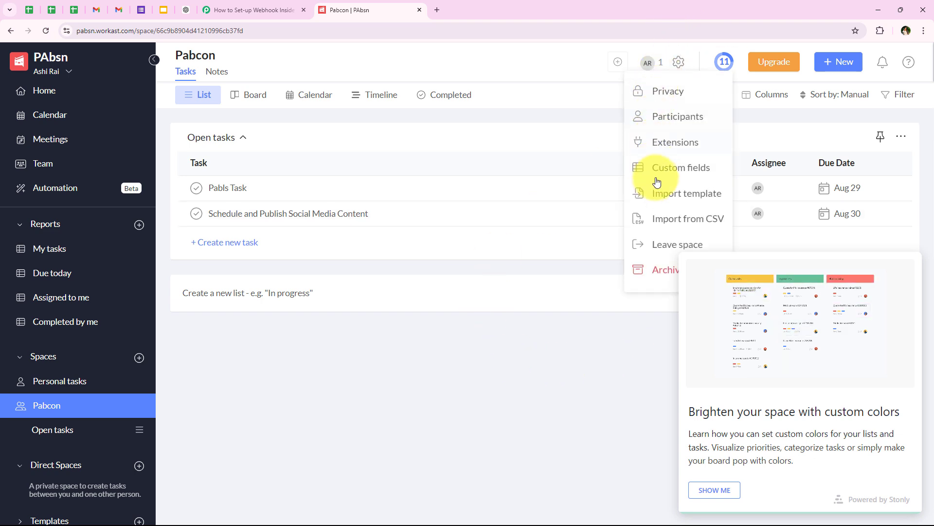
pyautogui.click(639, 143)
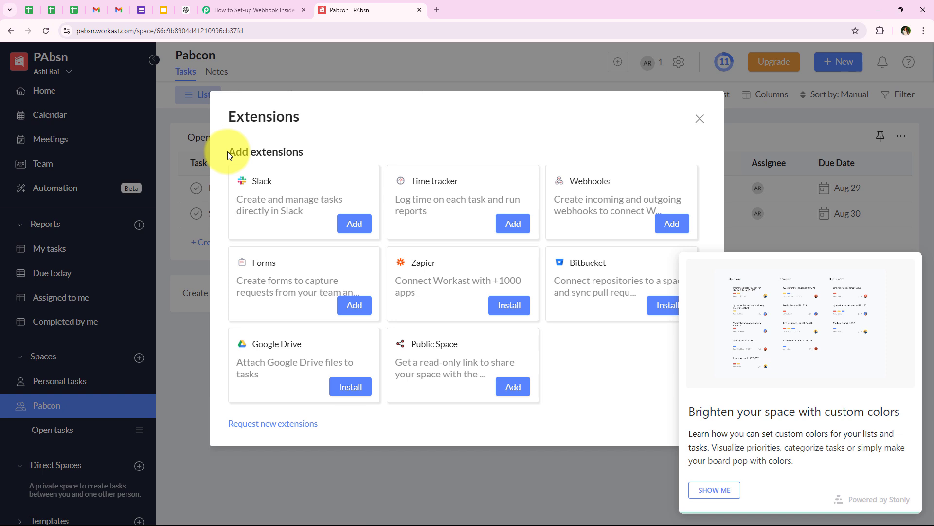
pyautogui.moveTo(227, 151); pyautogui.dragTo(312, 151)
pyautogui.click(341, 346)
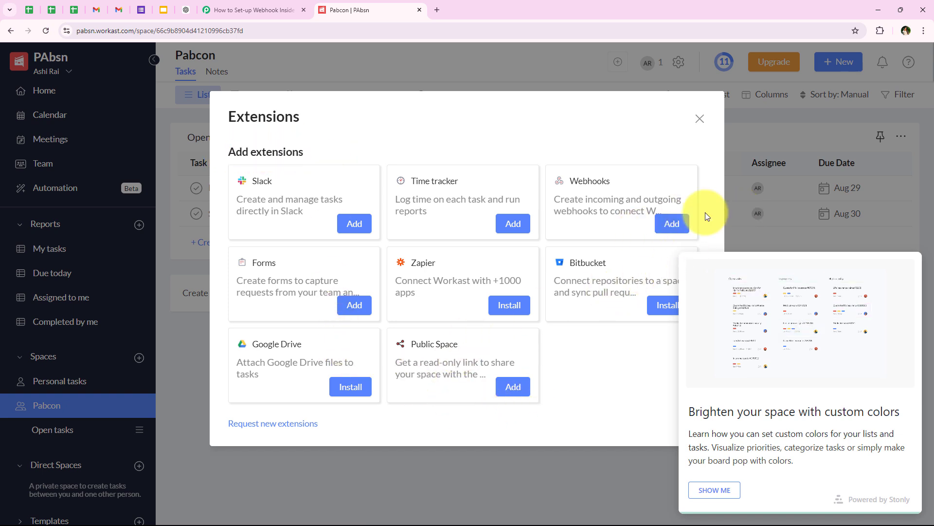
pyautogui.click(673, 227)
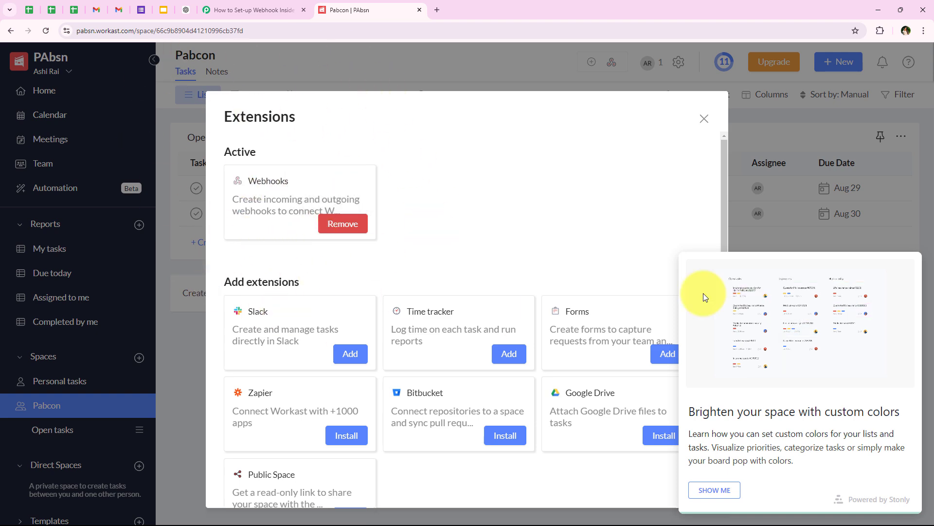
pyautogui.click(709, 118)
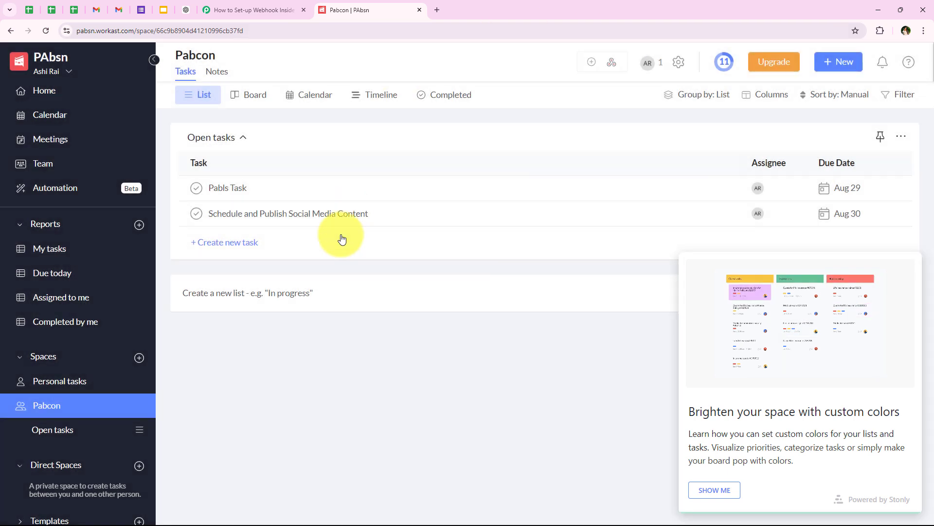
# Check the outgoing webhook instruction in Pabbly Connect, then start a new outgoing webhook named Testing in Workast's Pabcon space.
pyautogui.click(256, 10)
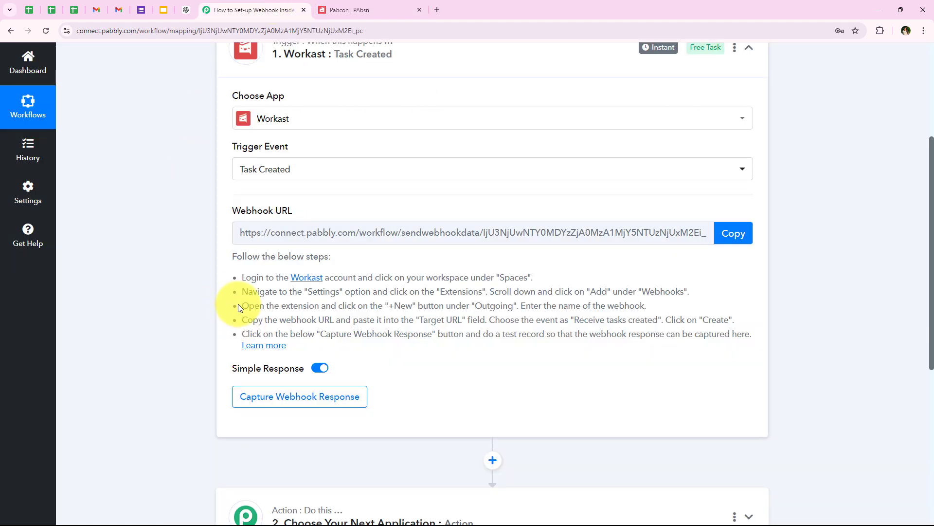
pyautogui.moveTo(241, 305); pyautogui.dragTo(503, 306)
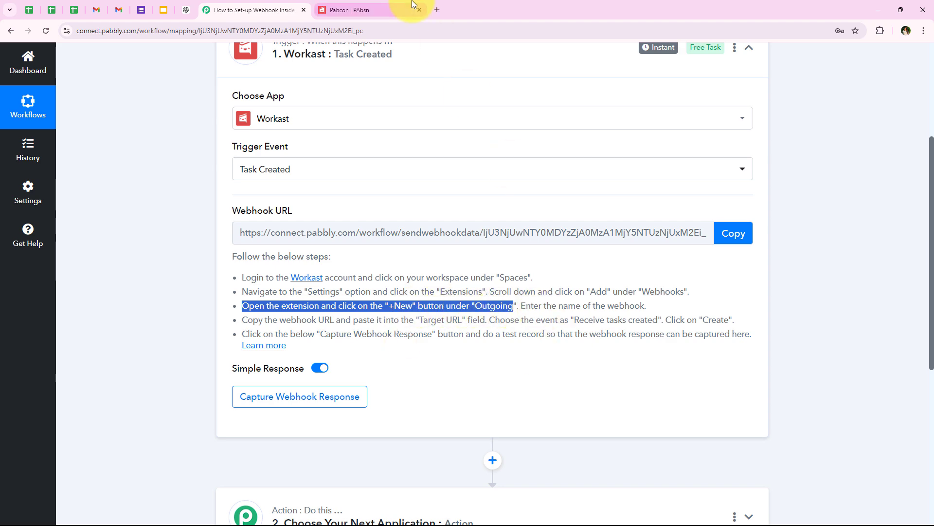
pyautogui.click(370, 10)
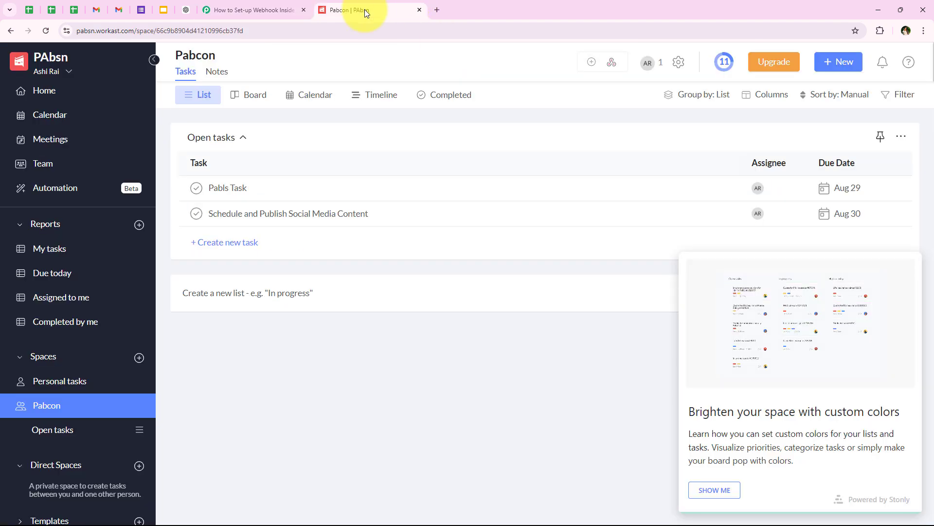
pyautogui.click(614, 63)
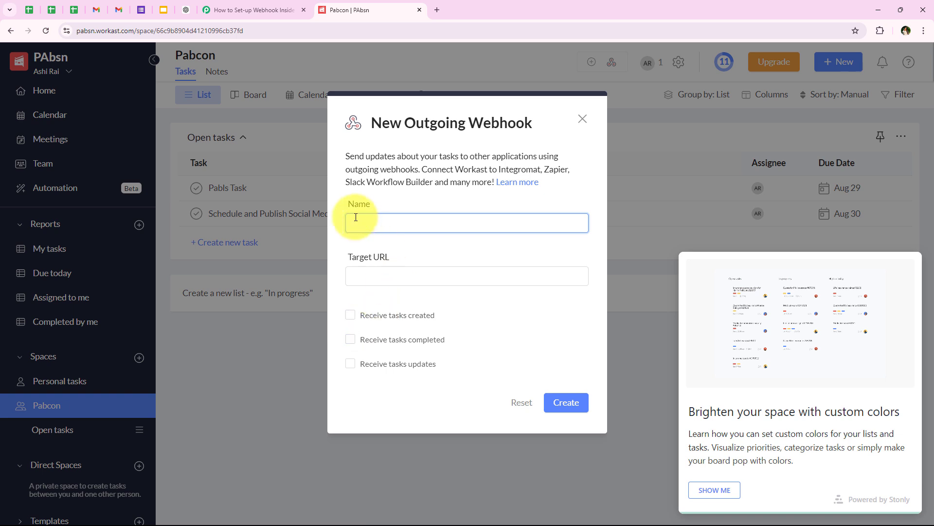
pyautogui.moveTo(348, 257); pyautogui.dragTo(381, 256)
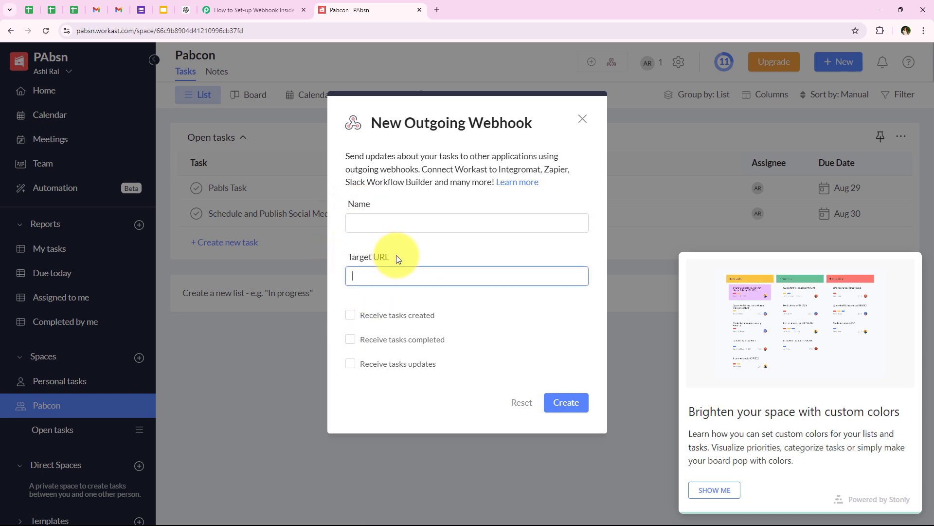
pyautogui.click(404, 222)
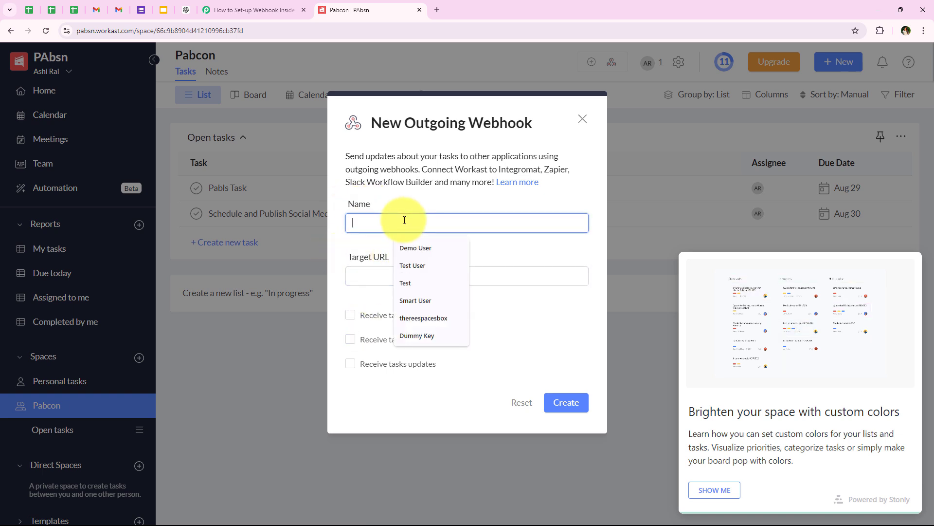
pyautogui.write('Test')
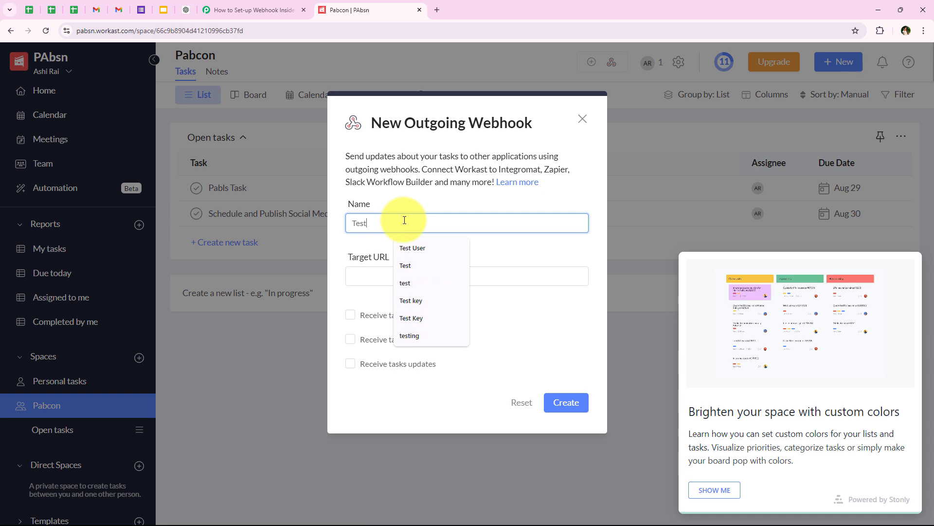
pyautogui.write('ing')
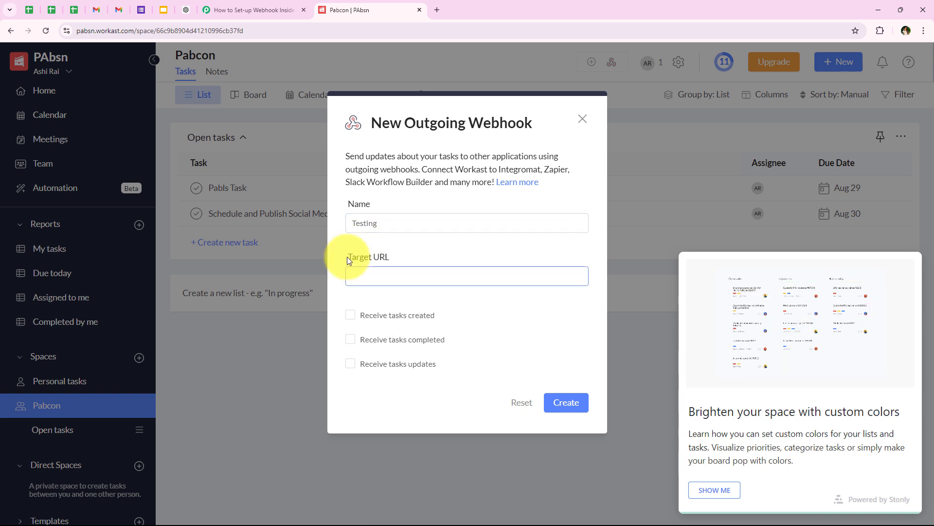
# Copy the webhook URL from Pabbly Connect and paste it as the Target URL of the new outgoing webhook in Workast.
pyautogui.click(254, 10)
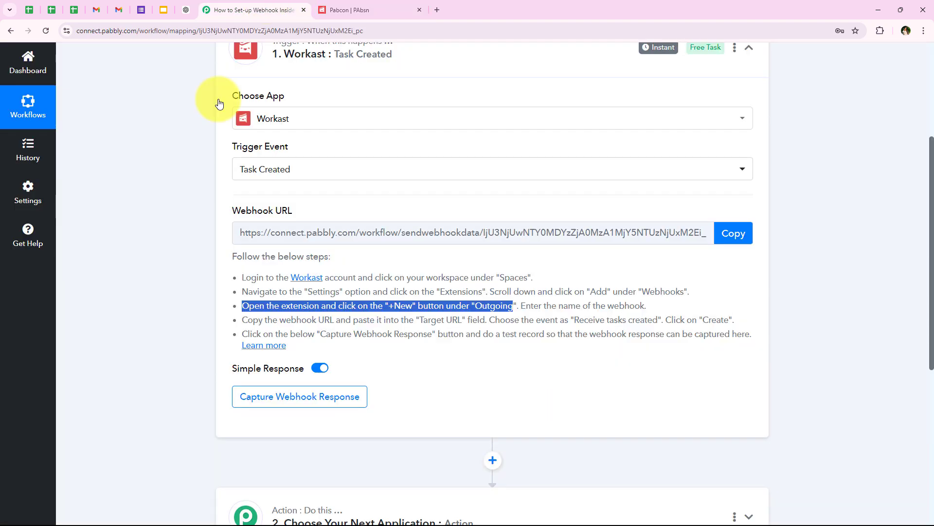
pyautogui.click(725, 233)
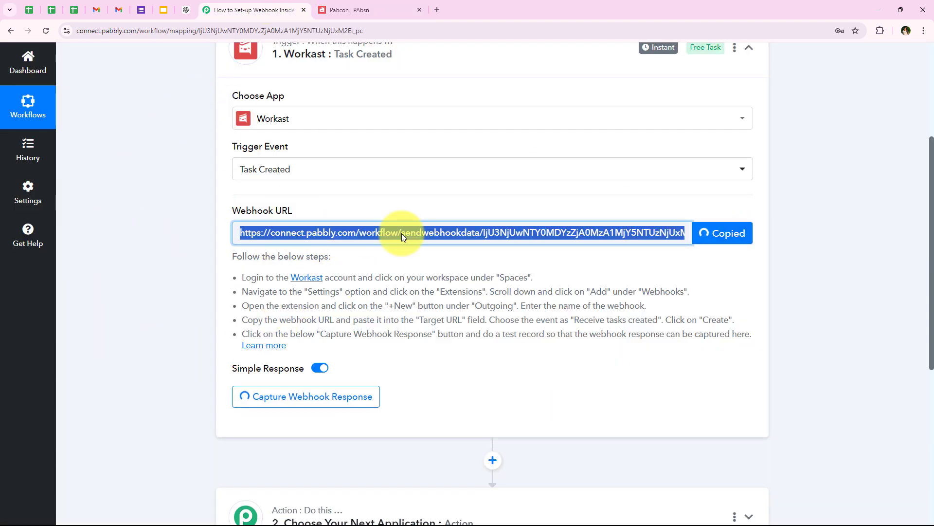
pyautogui.click(369, 10)
pyautogui.rightClick(387, 273)
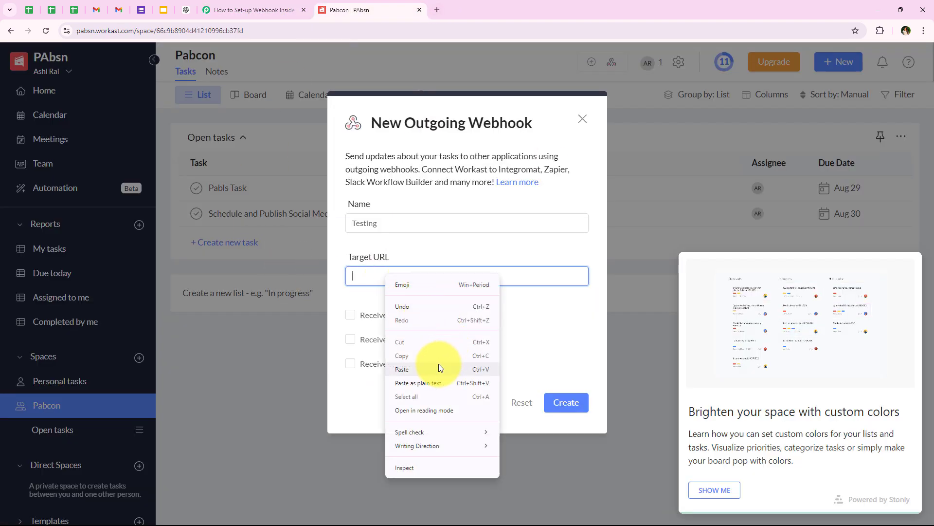
pyautogui.click(439, 363)
pyautogui.click(428, 315)
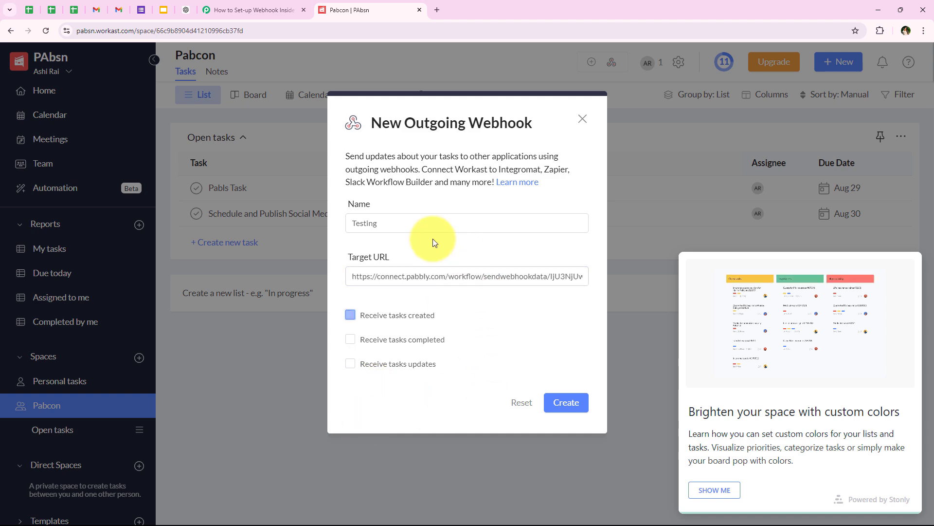
# Check the event instruction in Pabbly Connect, then enable Receive tasks created for the outgoing webhook in Workast.
pyautogui.click(248, 10)
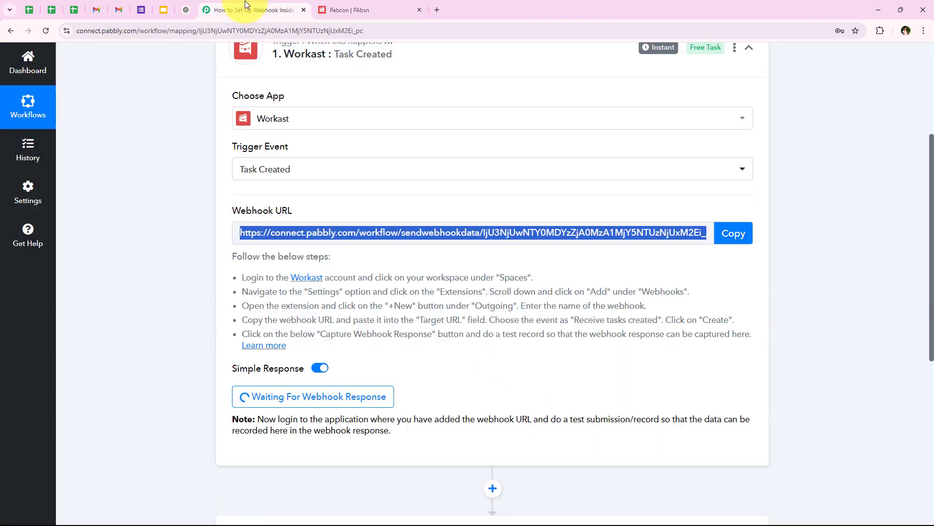
pyautogui.moveTo(242, 320); pyautogui.dragTo(409, 320)
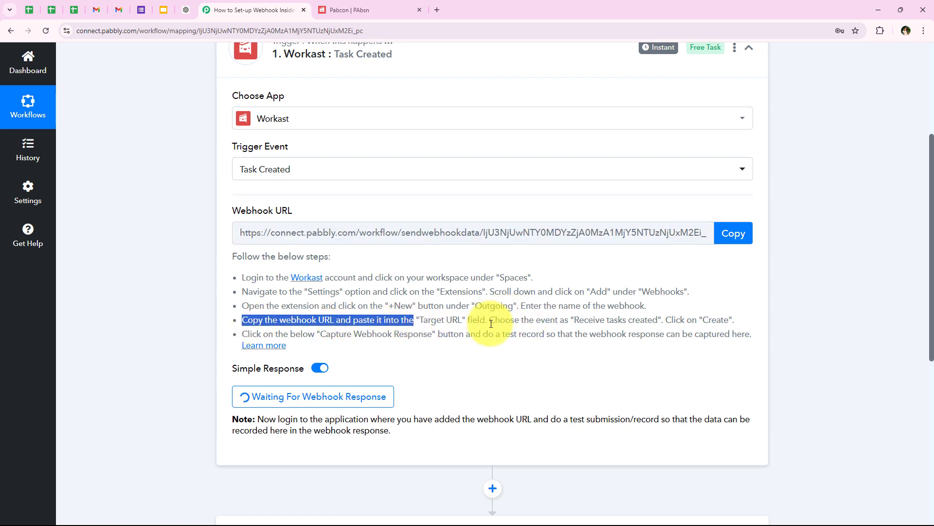
pyautogui.moveTo(491, 323); pyautogui.dragTo(649, 321)
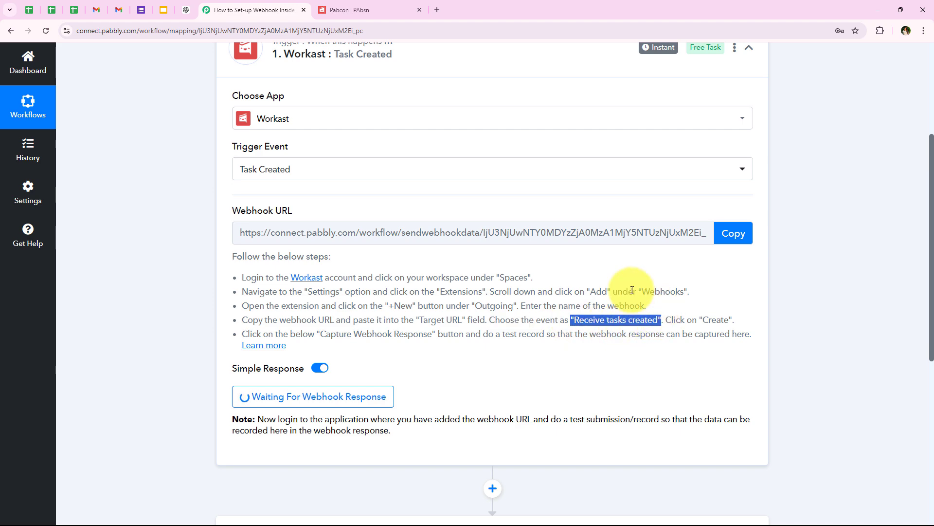
pyautogui.click(349, 10)
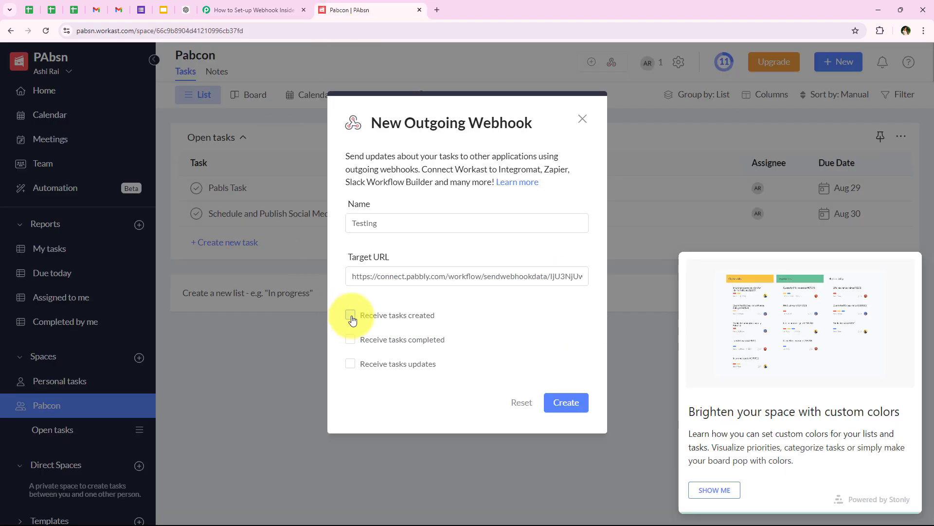
pyautogui.click(351, 317)
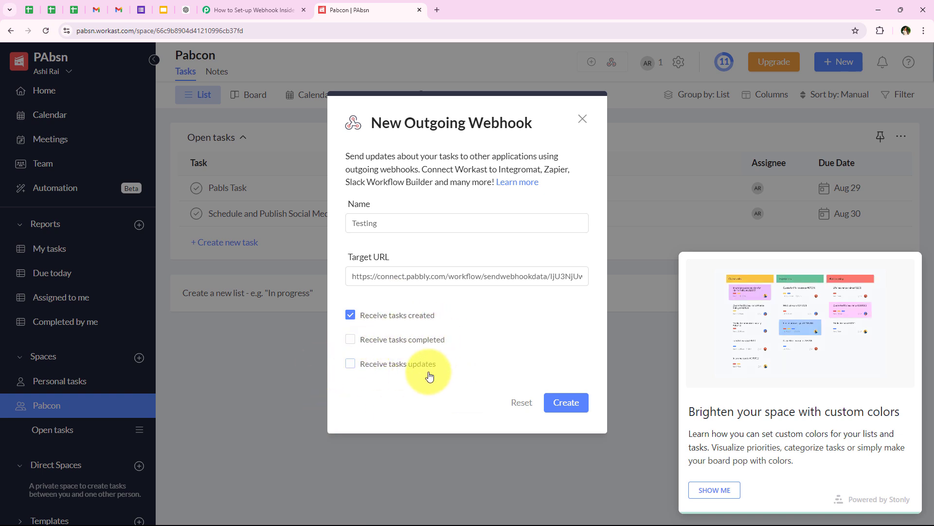
# Compare the available Workast trigger events in Pabbly Connect with the event options in Workast's outgoing webhook form.
pyautogui.click(237, 6)
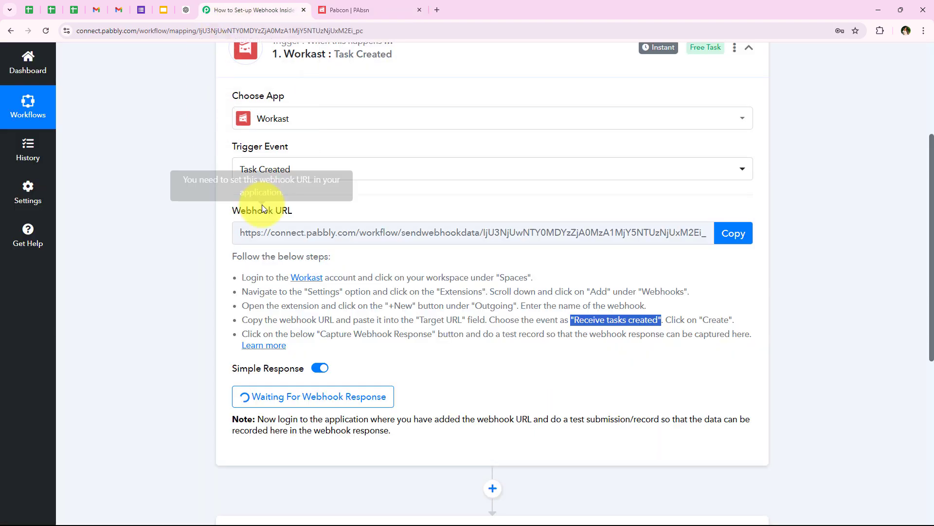
pyautogui.click(254, 168)
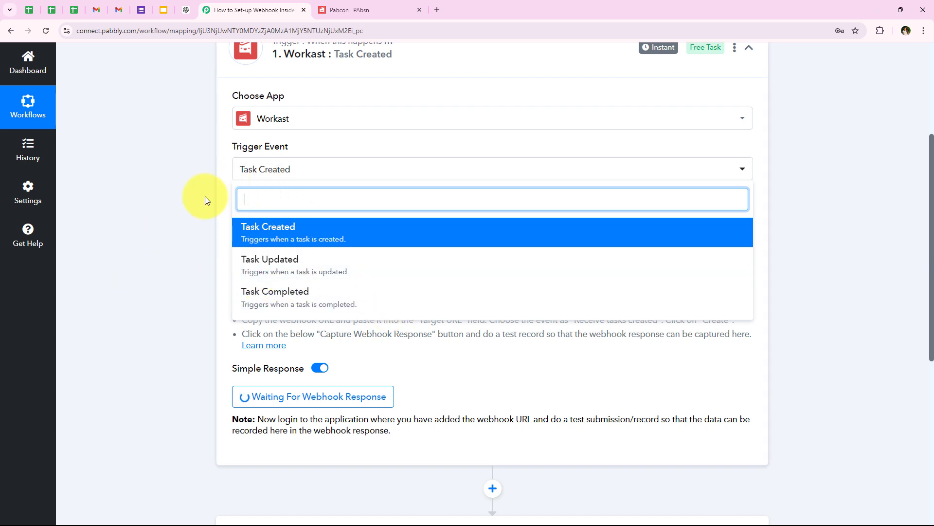
pyautogui.click(162, 224)
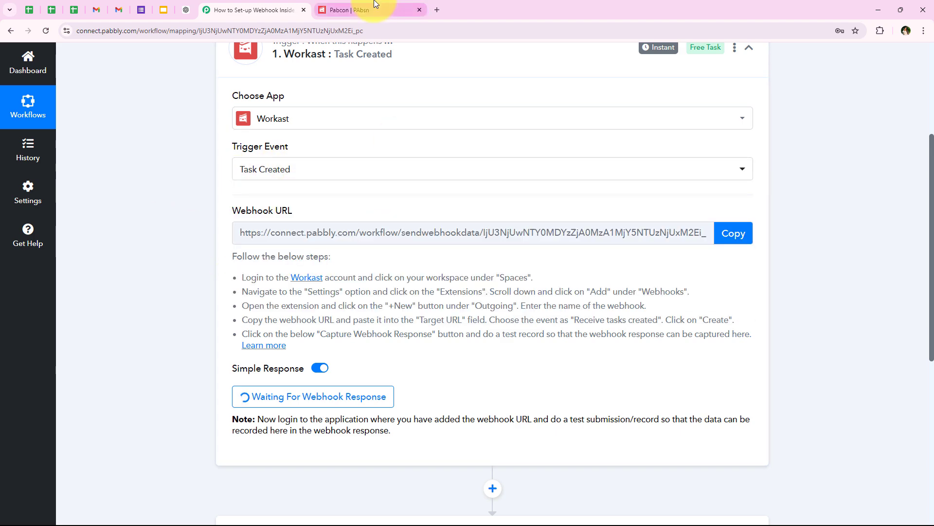
pyautogui.click(360, 10)
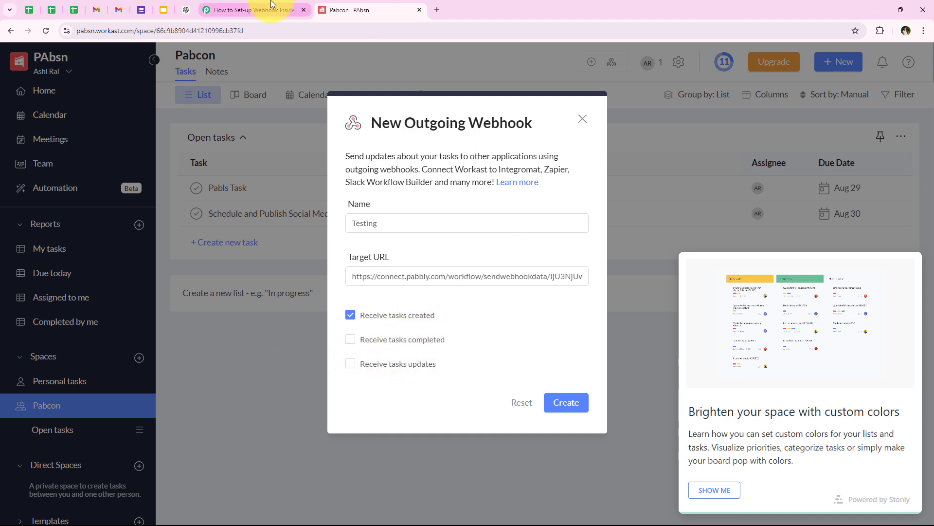
pyautogui.click(251, 10)
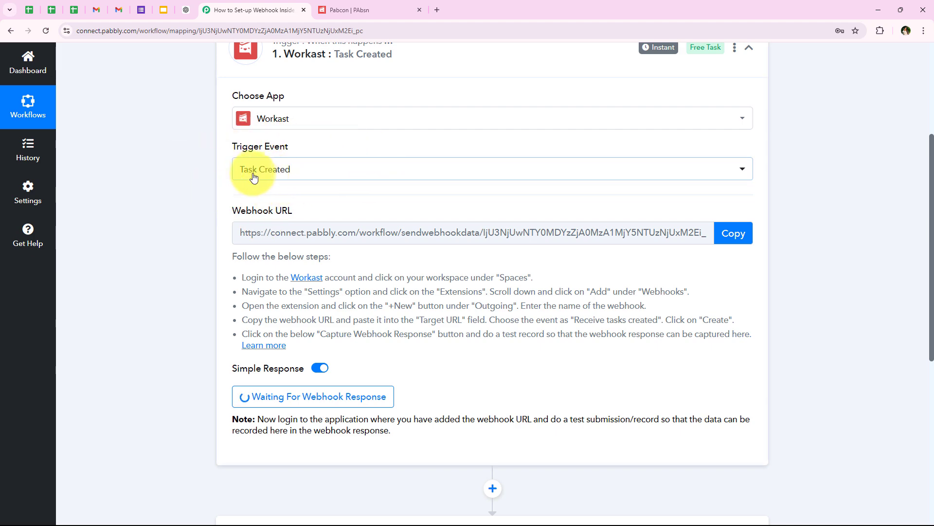
pyautogui.click(363, 8)
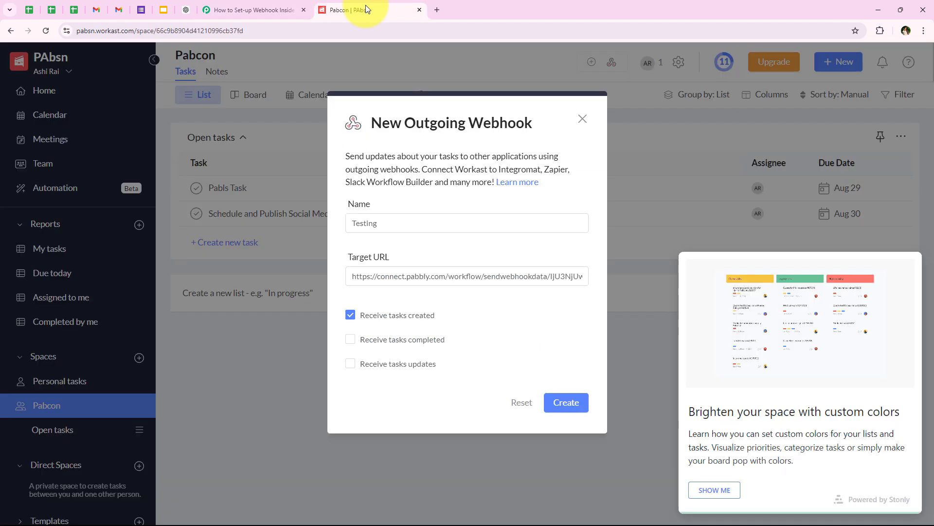
# Reselect Receive tasks created as the event and create the Testing outgoing webhook.
pyautogui.moveTo(363, 316); pyautogui.dragTo(446, 316)
pyautogui.click(358, 315)
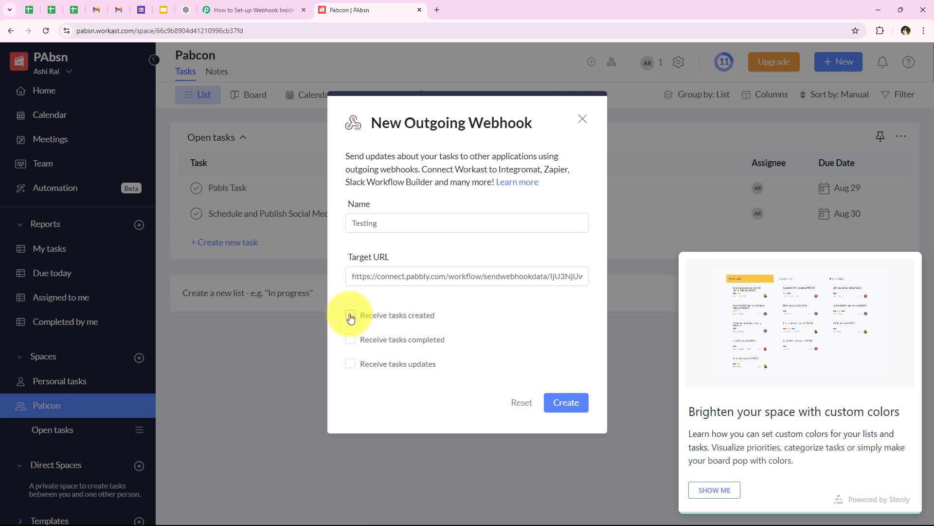
pyautogui.click(350, 316)
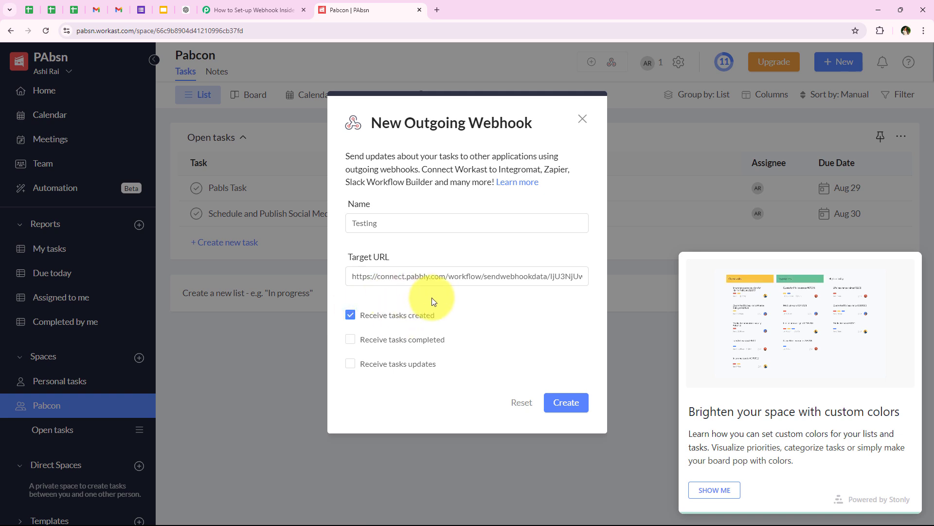
pyautogui.click(565, 403)
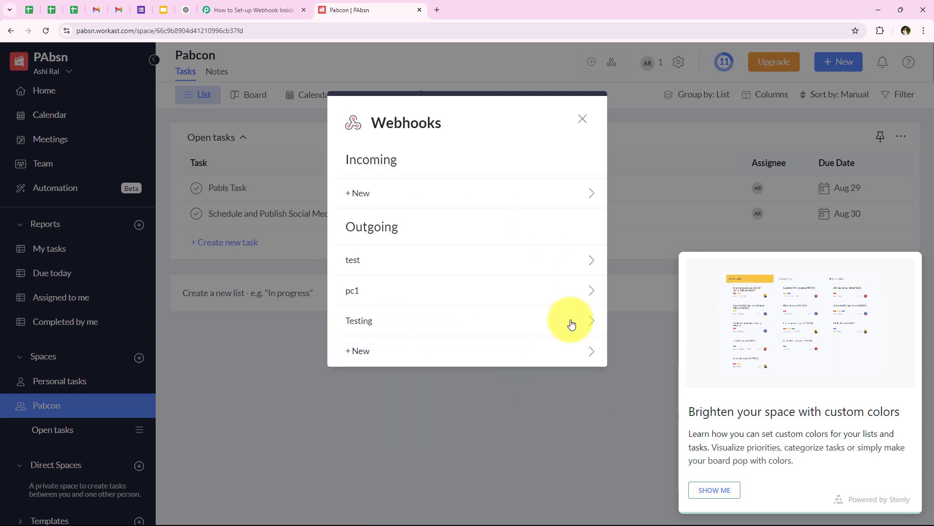
# Open the Testing webhook's details, then review the Pabcon space's list of outgoing webhooks and close it.
pyautogui.click(504, 323)
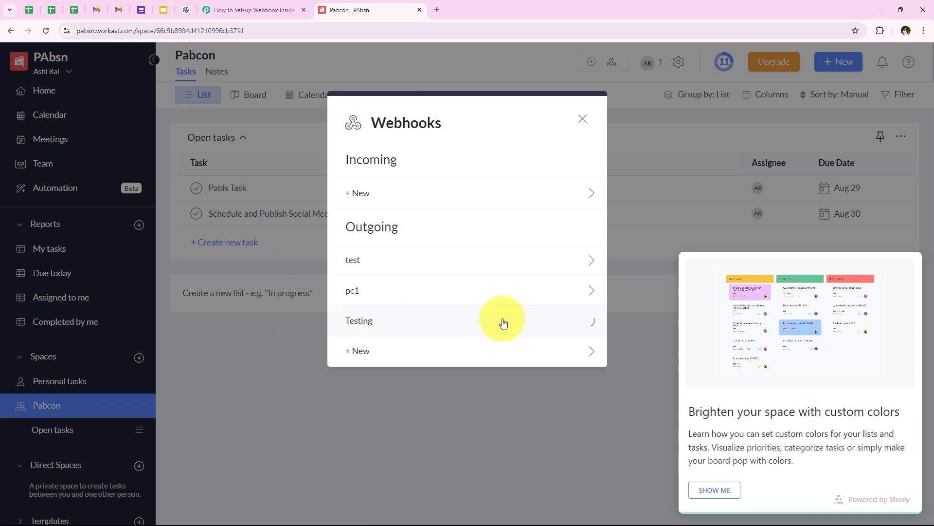
pyautogui.click(368, 186)
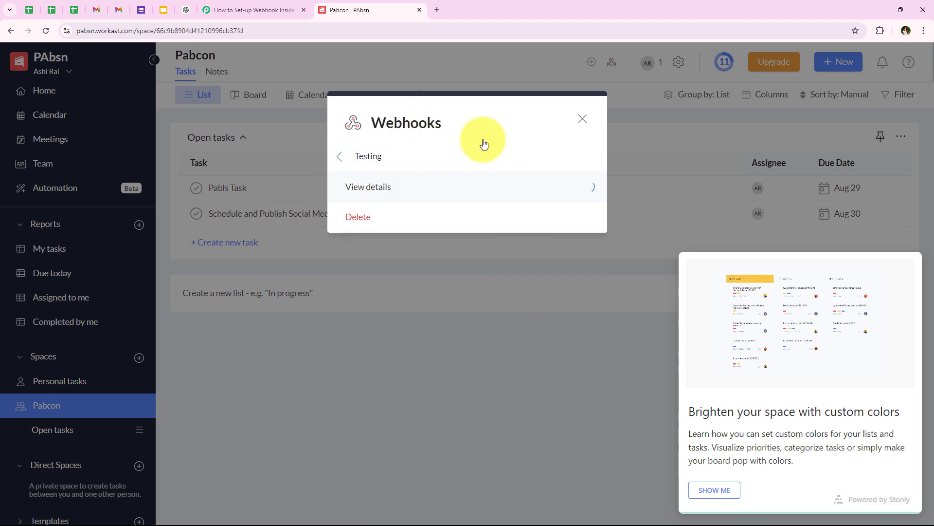
pyautogui.click(582, 117)
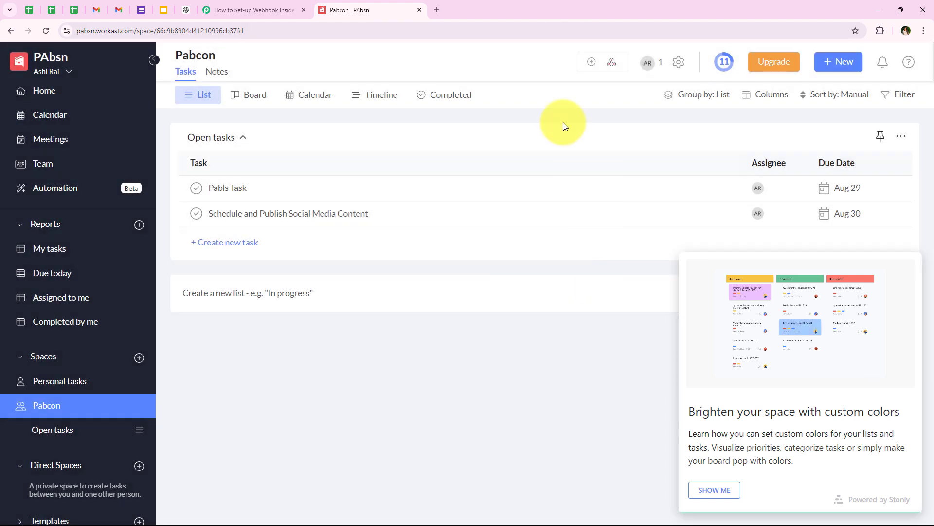
pyautogui.click(610, 62)
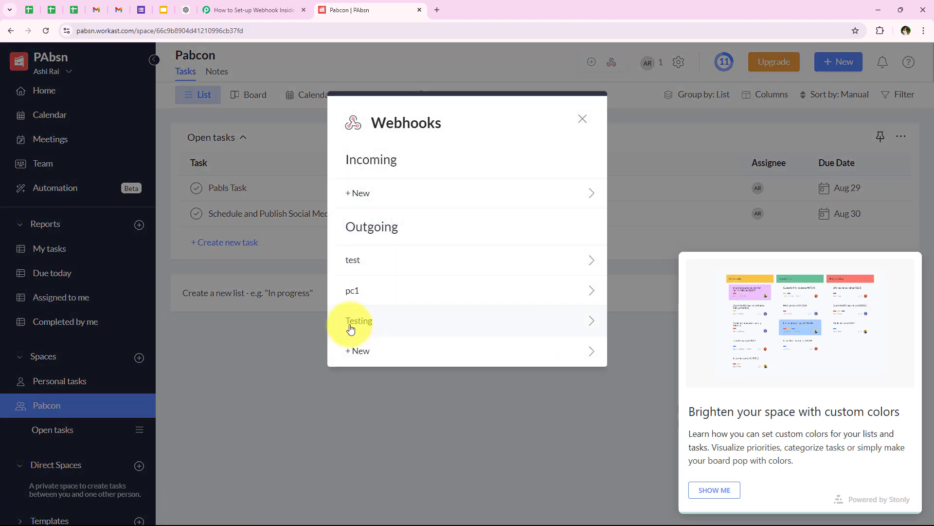
pyautogui.click(583, 118)
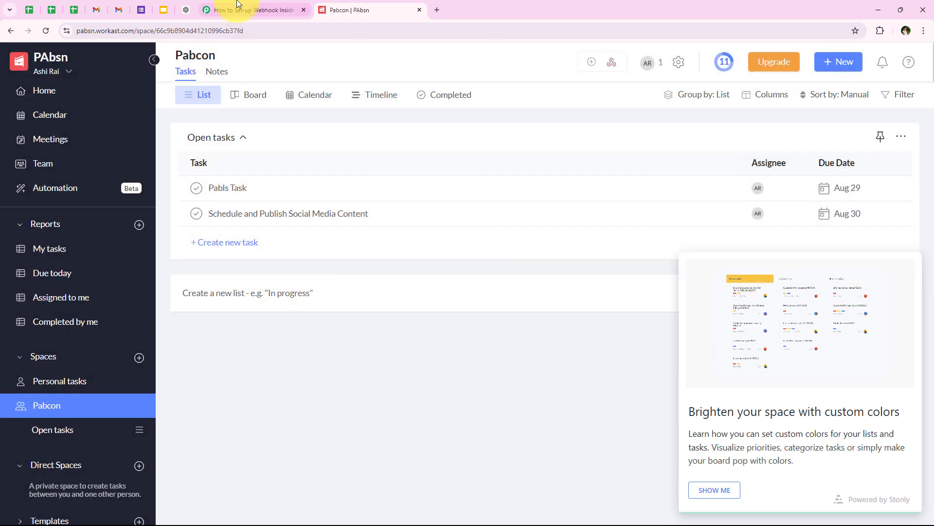
# Switch to Pabbly Connect and review the trigger's webhook response status and the test submission instructions.
pyautogui.click(239, 10)
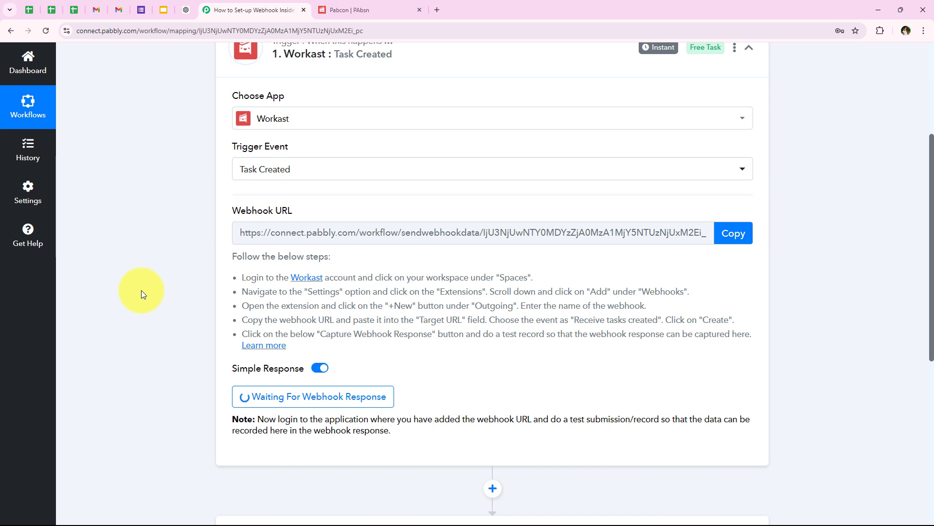
pyautogui.scroll(-3, 138, 317)
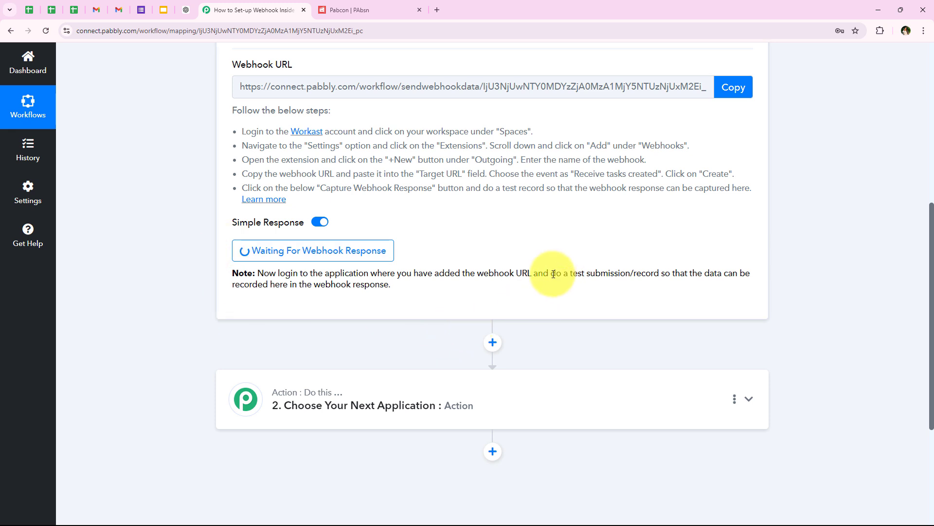
pyautogui.moveTo(554, 274); pyautogui.dragTo(655, 274)
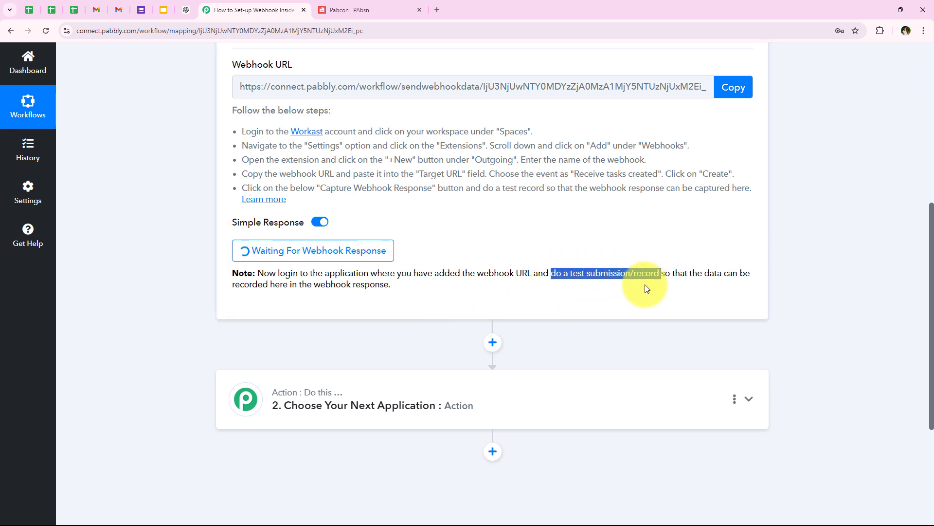
pyautogui.click(646, 285)
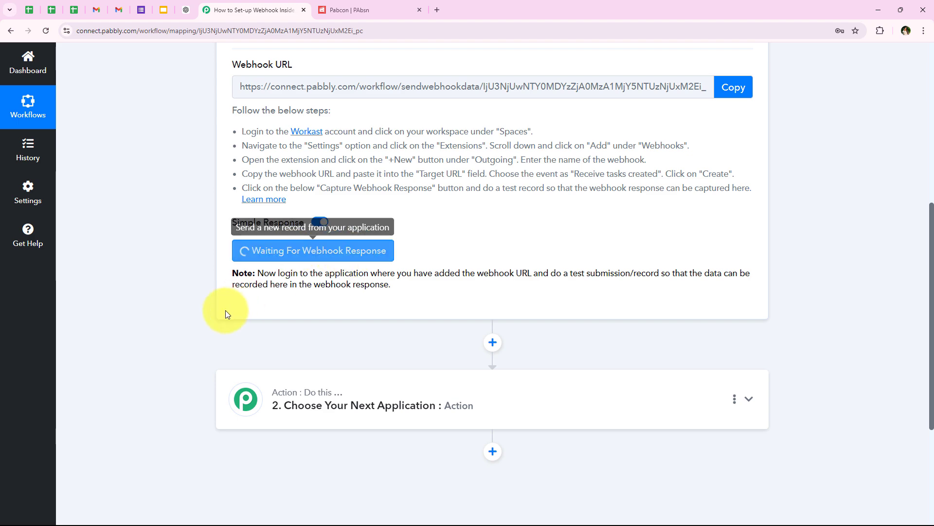
pyautogui.scroll(3, 190, 317)
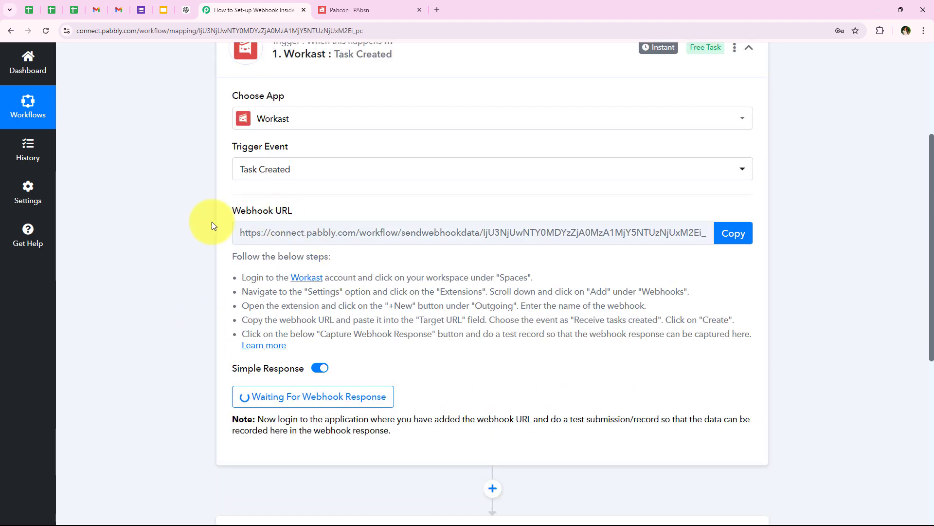
pyautogui.scroll(2, 215, 224)
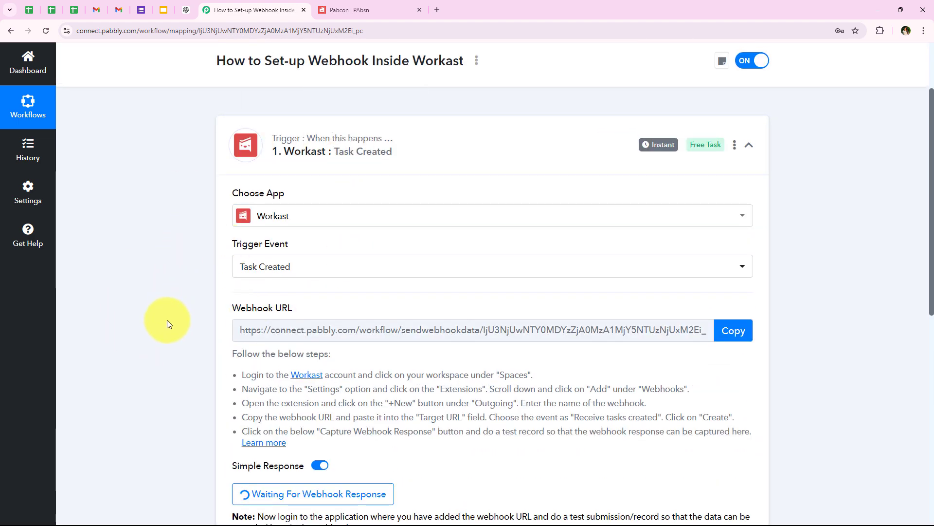
pyautogui.scroll(-1, 167, 320)
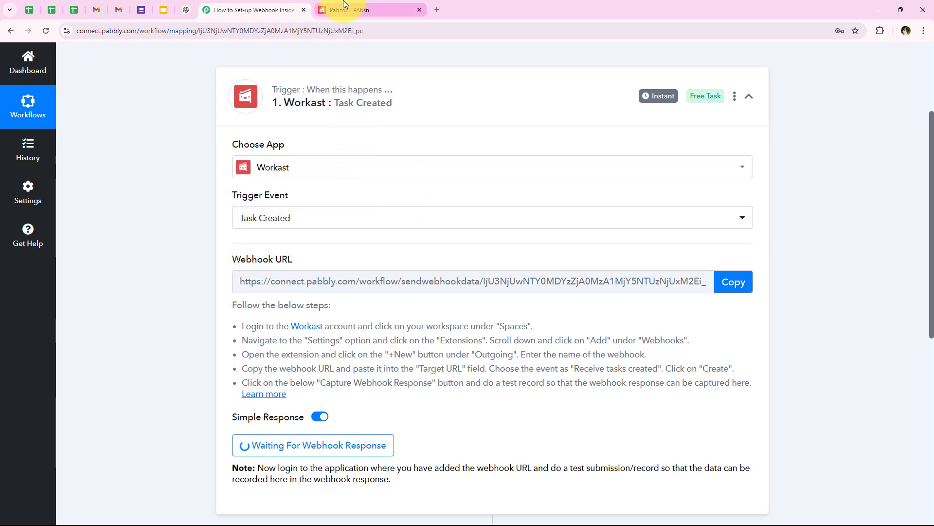
# In Workast, start a new task in the Pabcon space's Open tasks list with the summary "Optimize Landing Page for Better Conversion Rates".
pyautogui.click(344, 6)
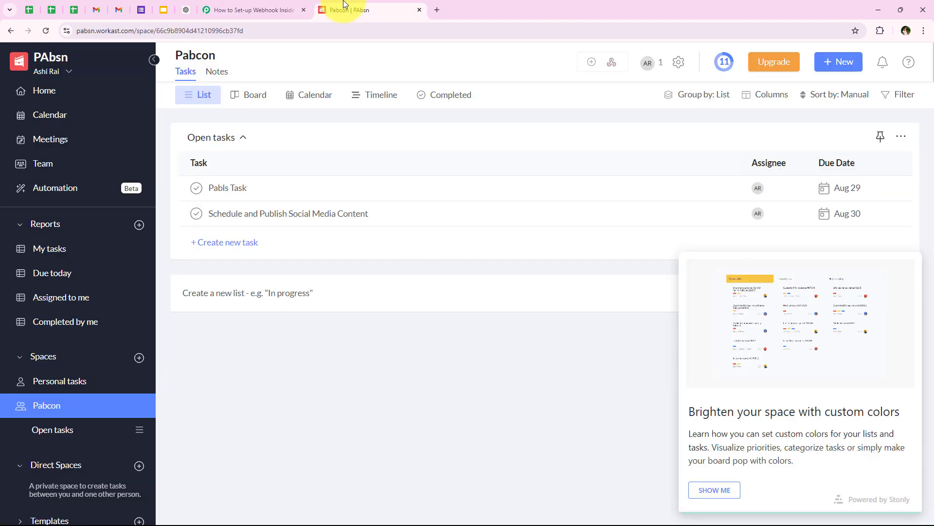
pyautogui.click(850, 62)
pyautogui.click(794, 95)
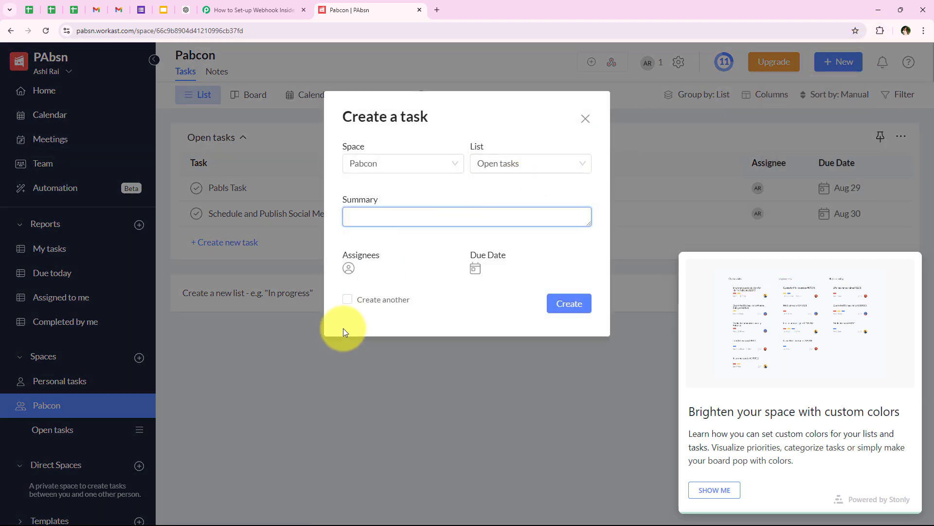
pyautogui.click(369, 163)
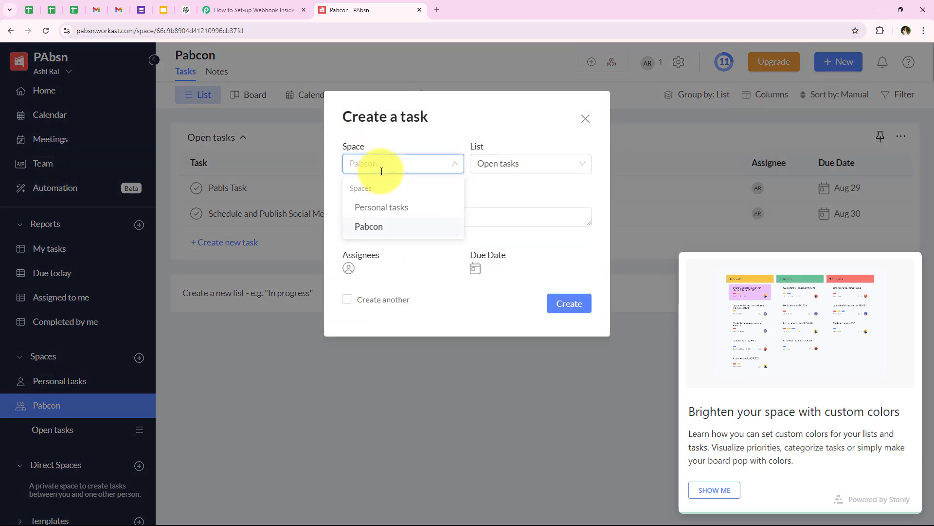
pyautogui.click(478, 145)
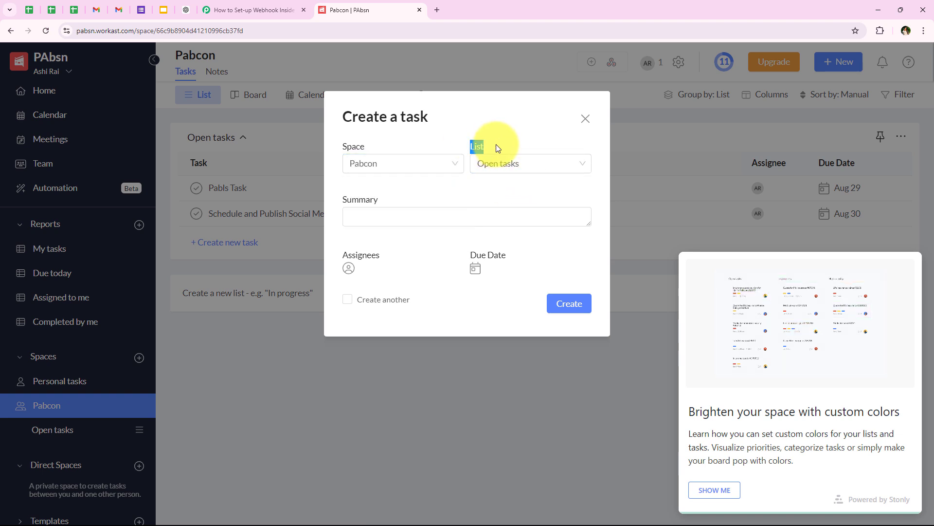
pyautogui.click(355, 219)
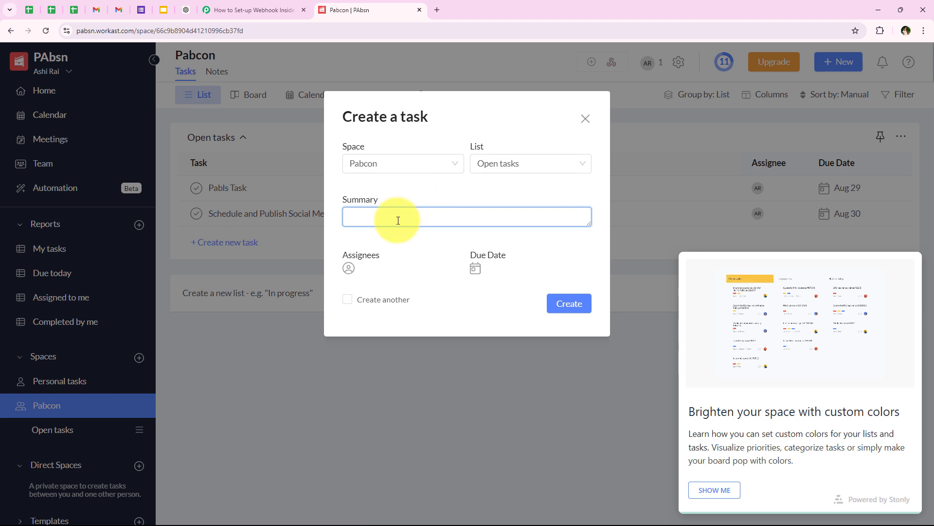
pyautogui.write('Optimize Landing Page for Better Conversion Rates')
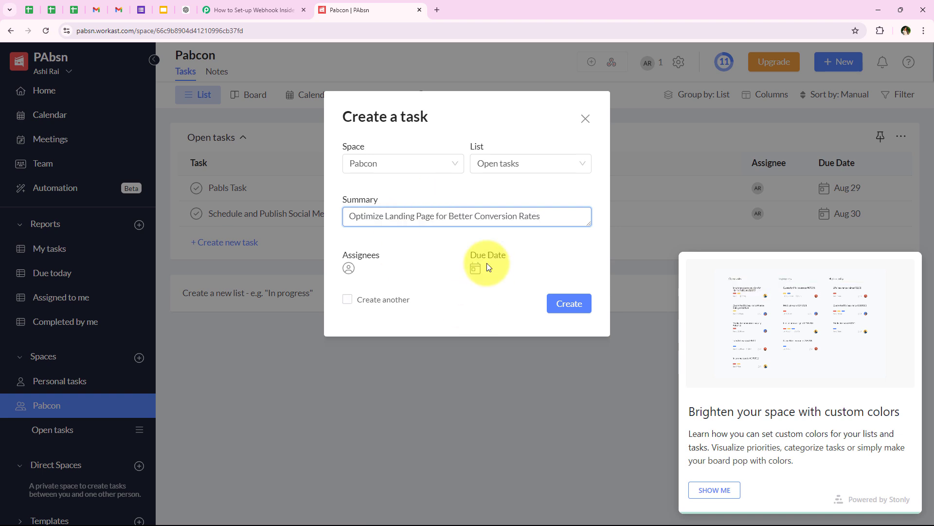
pyautogui.moveTo(348, 212); pyautogui.dragTo(580, 219)
pyautogui.click(573, 247)
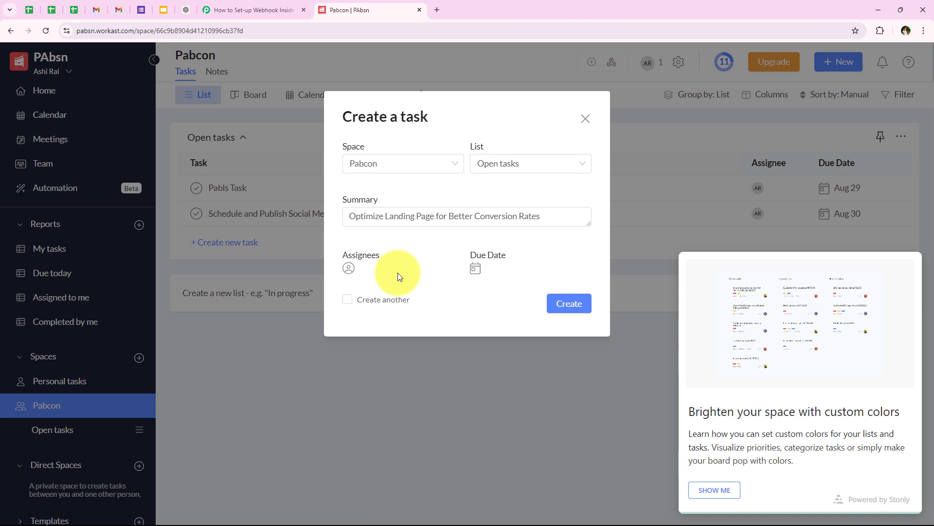
# Set the task's due date to 08/30/2024 and create the task.
pyautogui.click(480, 274)
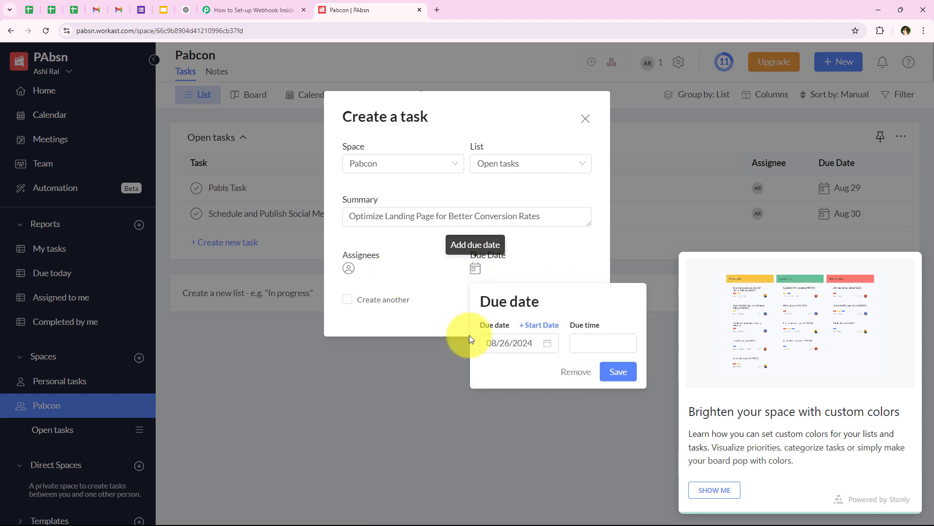
pyautogui.click(511, 342)
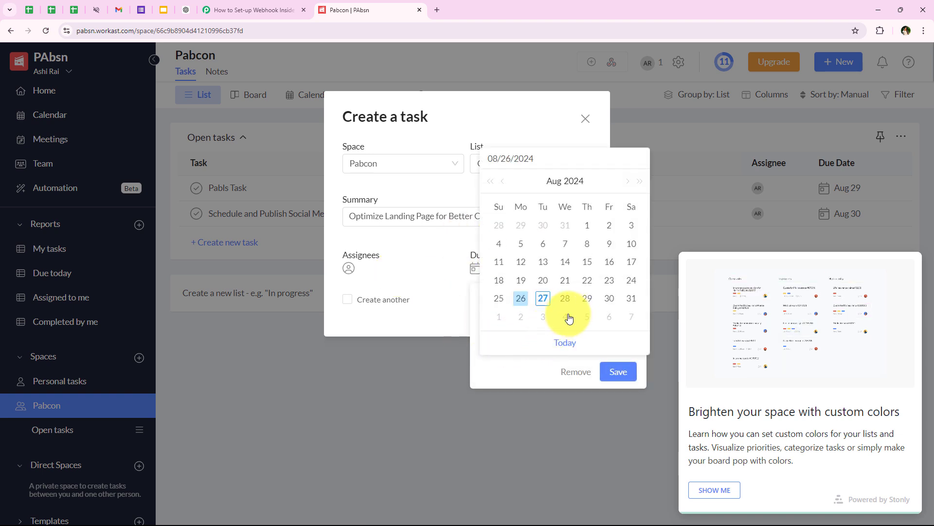
pyautogui.click(609, 298)
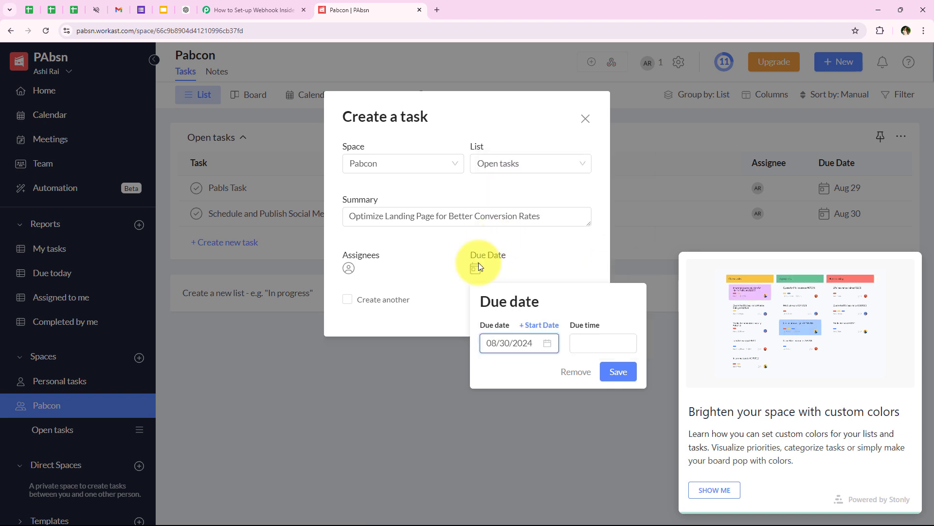
pyautogui.click(611, 374)
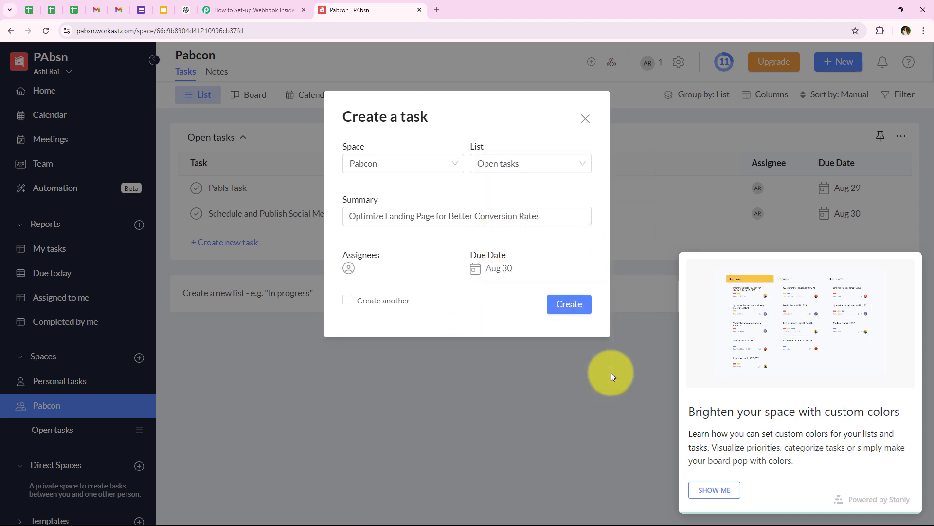
pyautogui.click(574, 303)
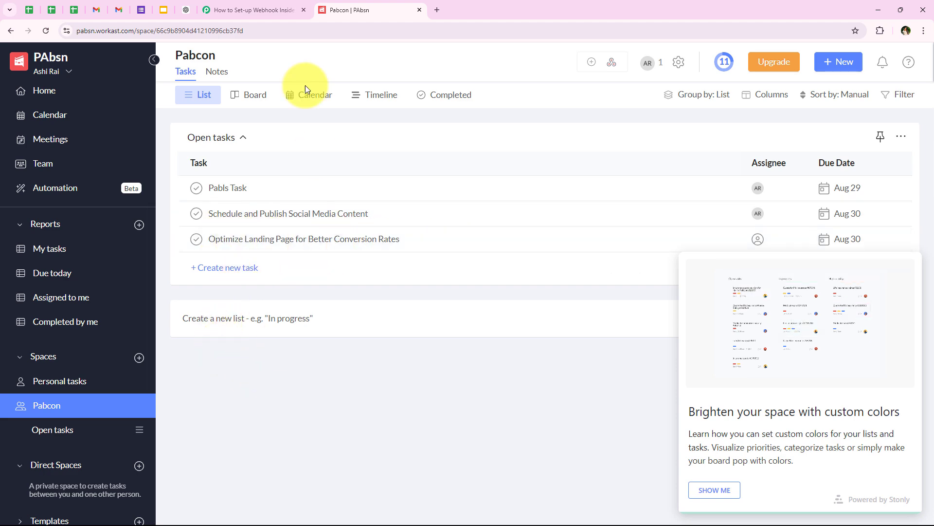
# Switch to Pabbly Connect and check the task text in the webhook response received by the Workast trigger.
pyautogui.click(276, 5)
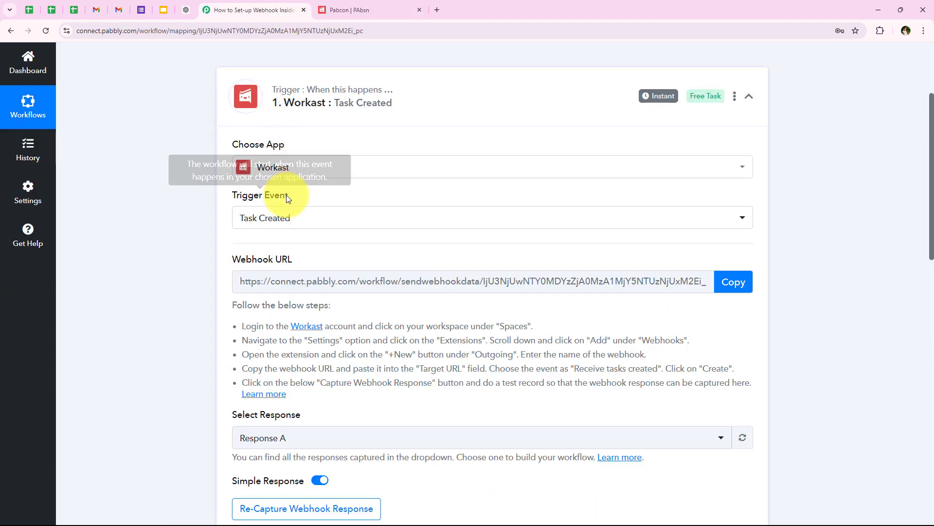
pyautogui.scroll(-3, 290, 218)
pyautogui.scroll(-3, 290, 218)
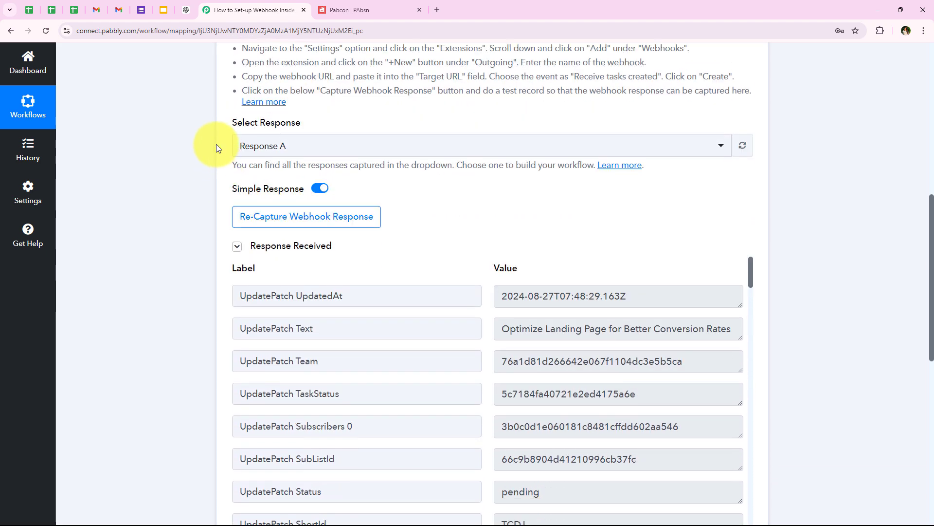
pyautogui.moveTo(500, 329); pyautogui.dragTo(741, 323)
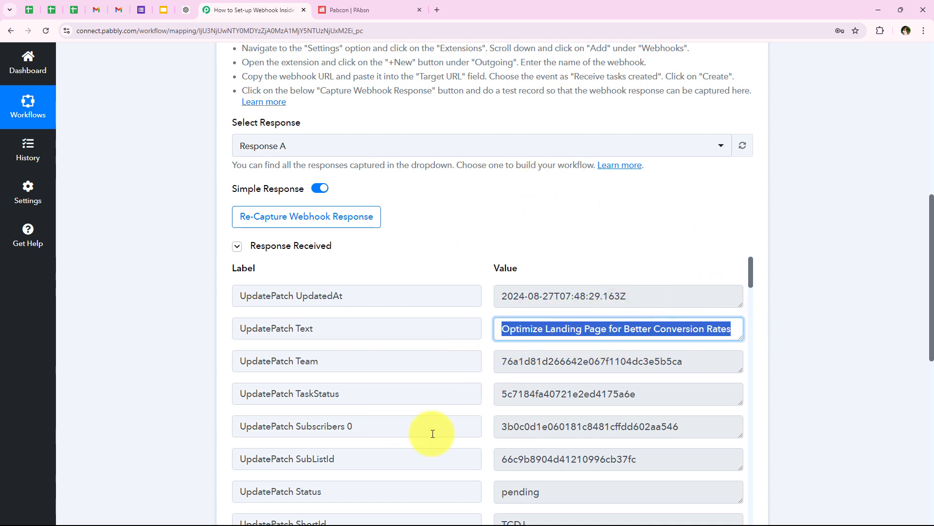
# Examine the remaining fields of the received response, particularly the task's due date.
pyautogui.scroll(-8, 334, 308)
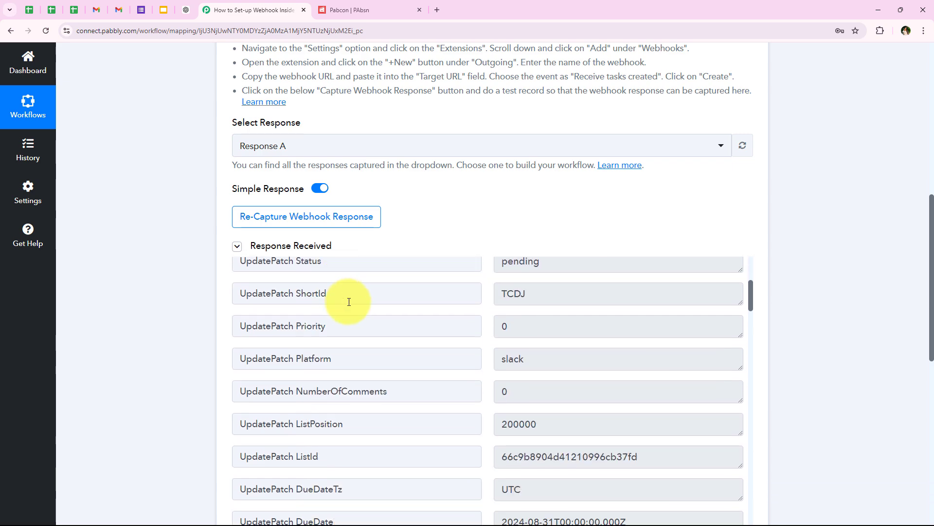
pyautogui.scroll(-3, 365, 317)
pyautogui.scroll(1, 365, 315)
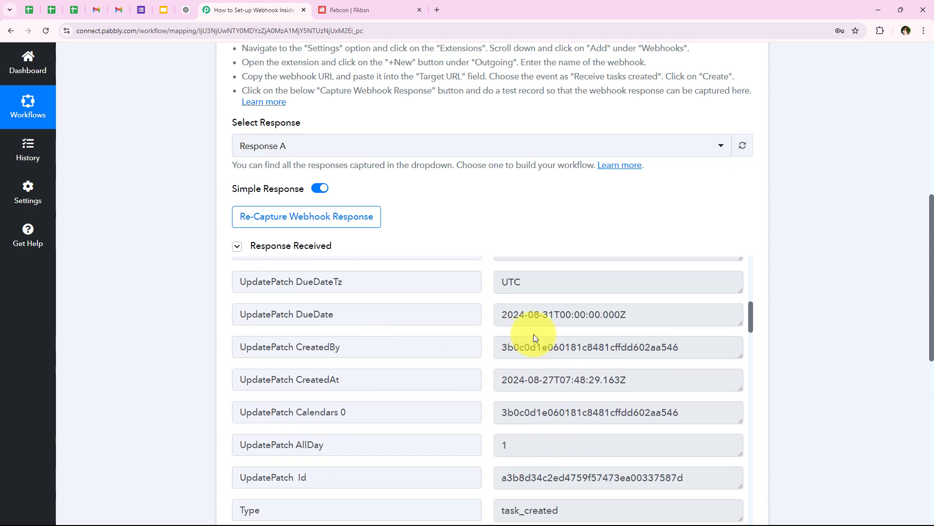
pyautogui.click(658, 311)
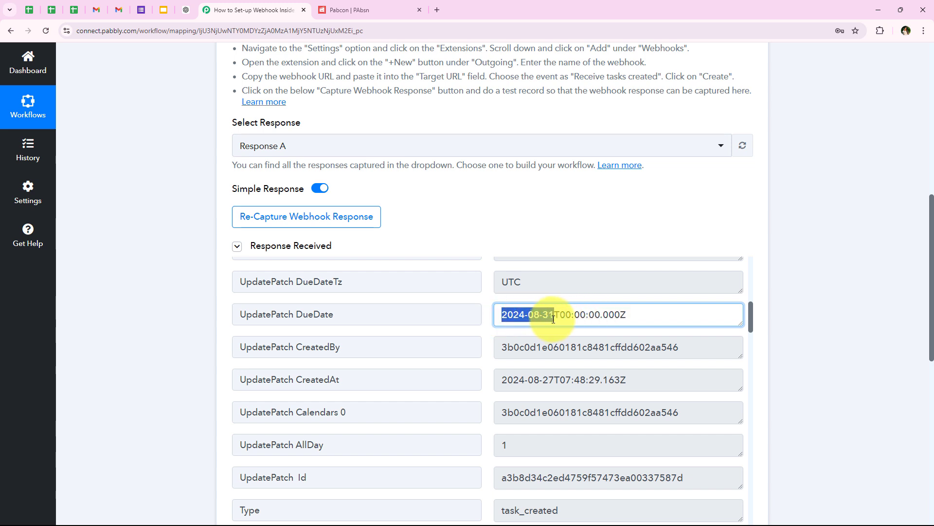
pyautogui.moveTo(554, 319); pyautogui.dragTo(687, 318)
pyautogui.click(685, 319)
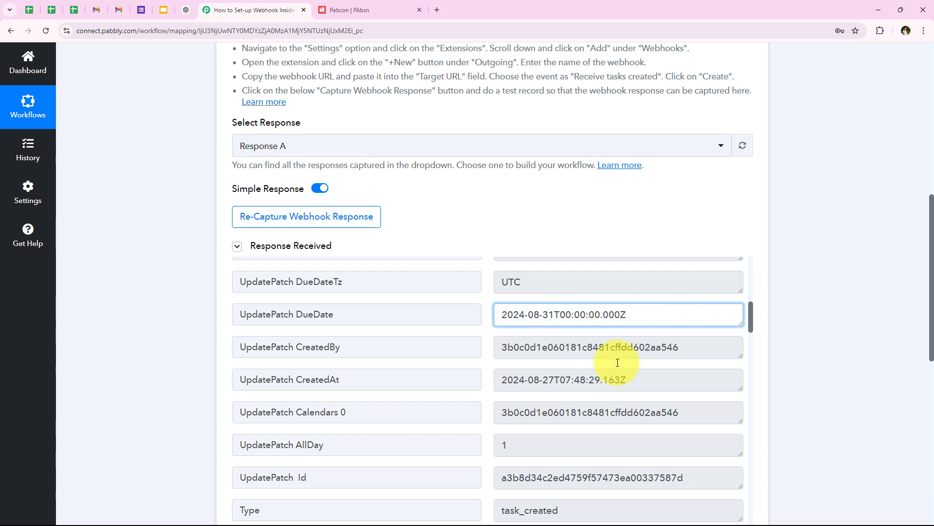
pyautogui.moveTo(503, 314); pyautogui.dragTo(621, 314)
pyautogui.click(675, 317)
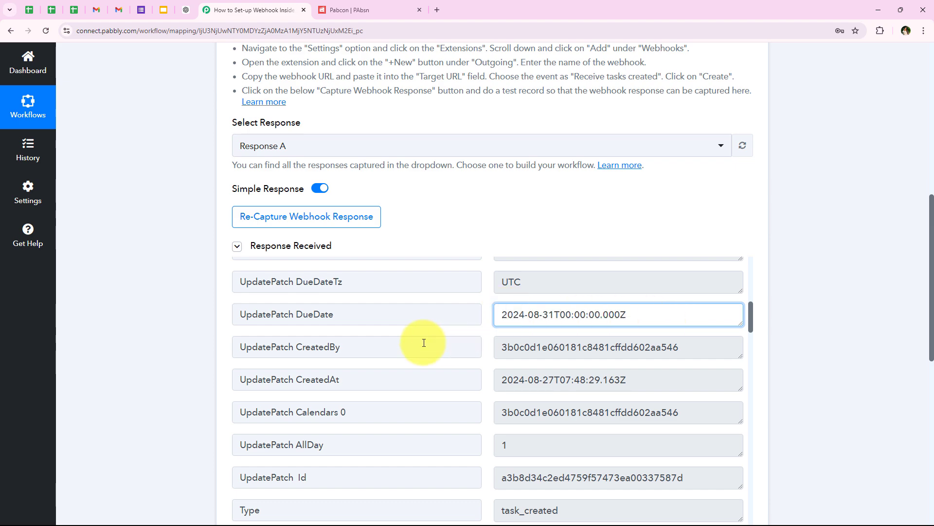
# Review the trigger's settings above the received response, then collapse the Workast trigger step.
pyautogui.scroll(7, 359, 350)
pyautogui.scroll(4, 360, 363)
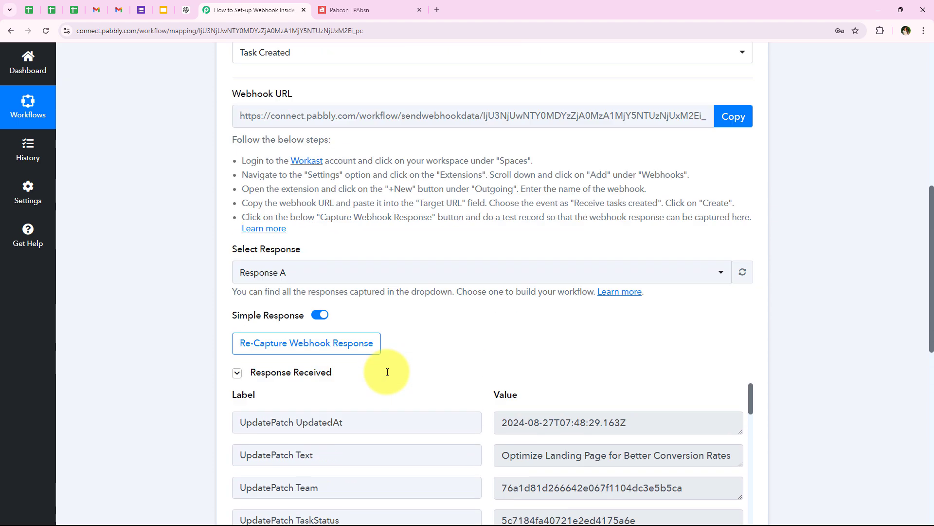
pyautogui.scroll(1, 129, 325)
pyautogui.scroll(4, 129, 325)
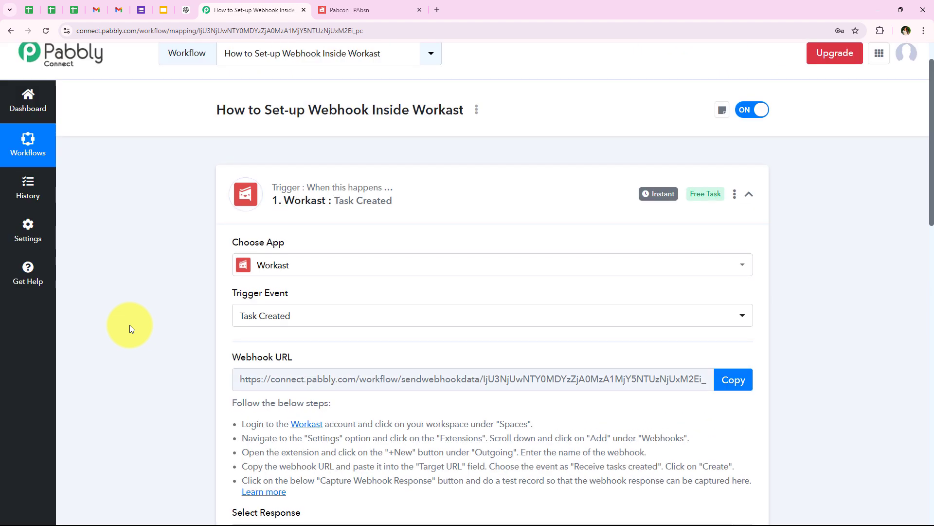
pyautogui.click(303, 264)
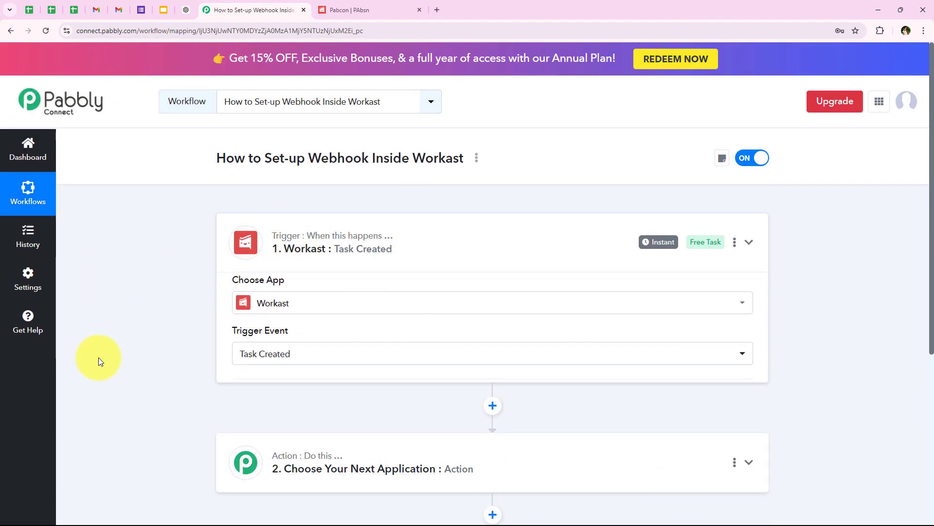
# Reopen the Workast trigger, review its received task text and the action step below it, then collapse the trigger.
pyautogui.click(268, 265)
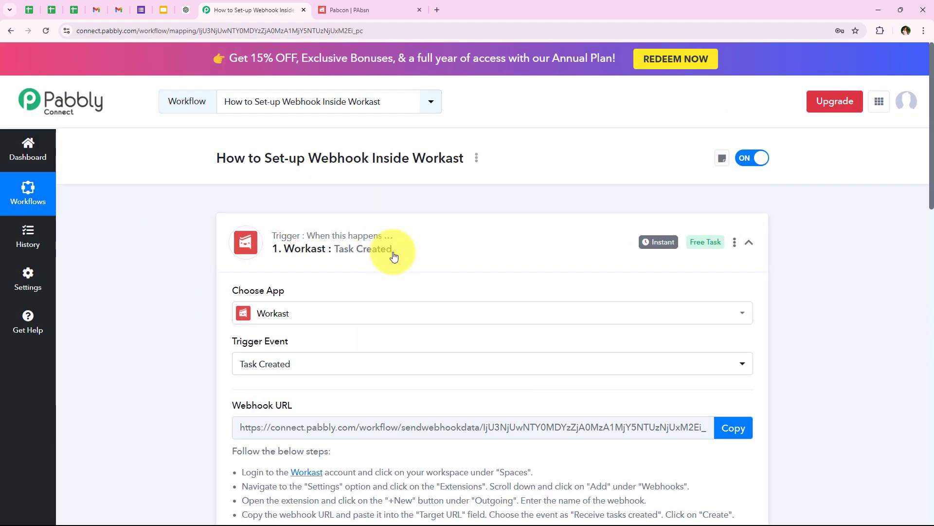
pyautogui.scroll(-6, 404, 291)
pyautogui.scroll(-5, 157, 266)
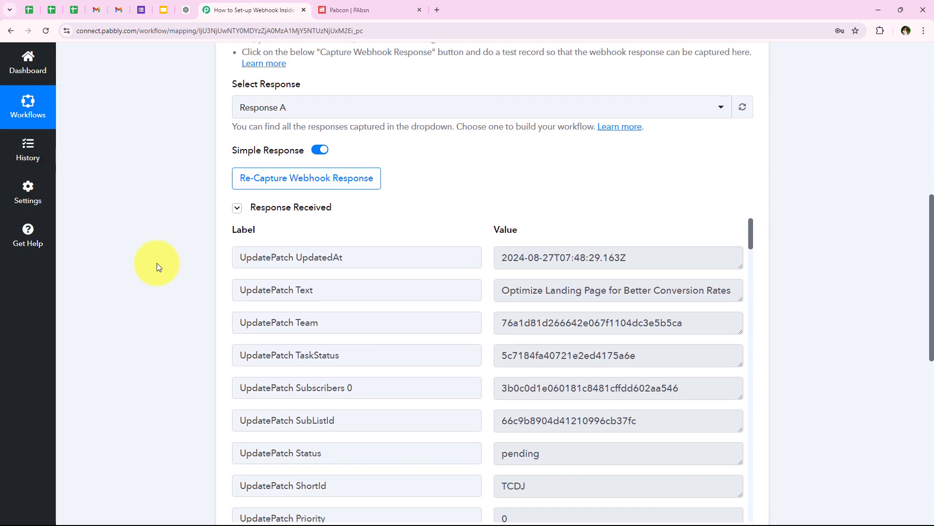
pyautogui.moveTo(498, 229); pyautogui.dragTo(730, 230)
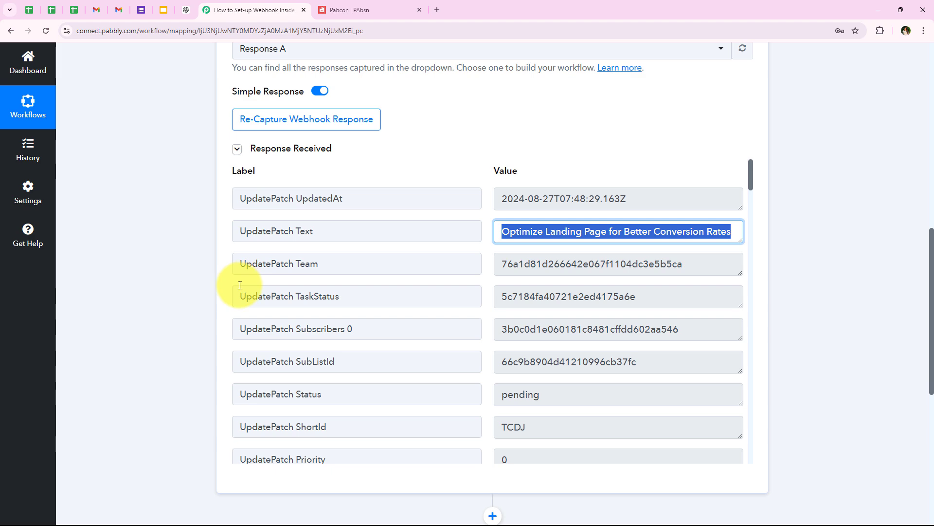
pyautogui.scroll(-10, 246, 300)
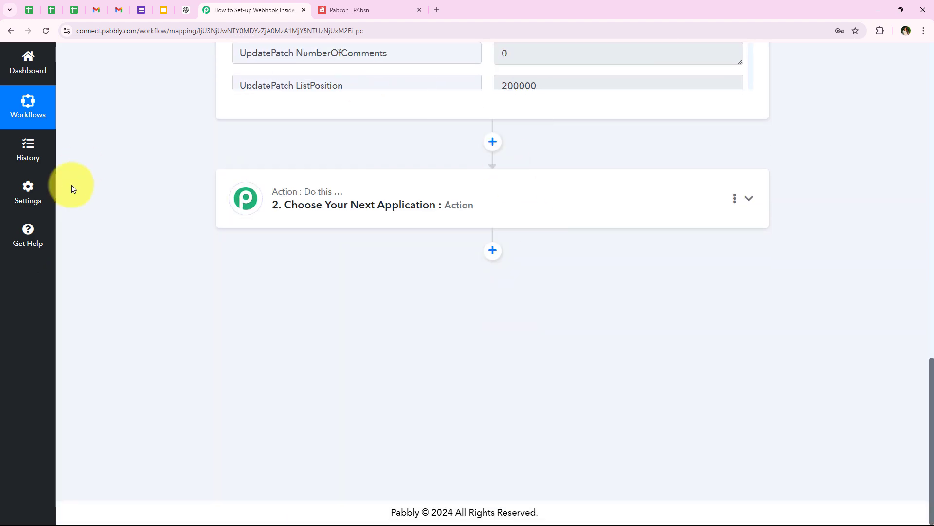
pyautogui.scroll(5, 141, 244)
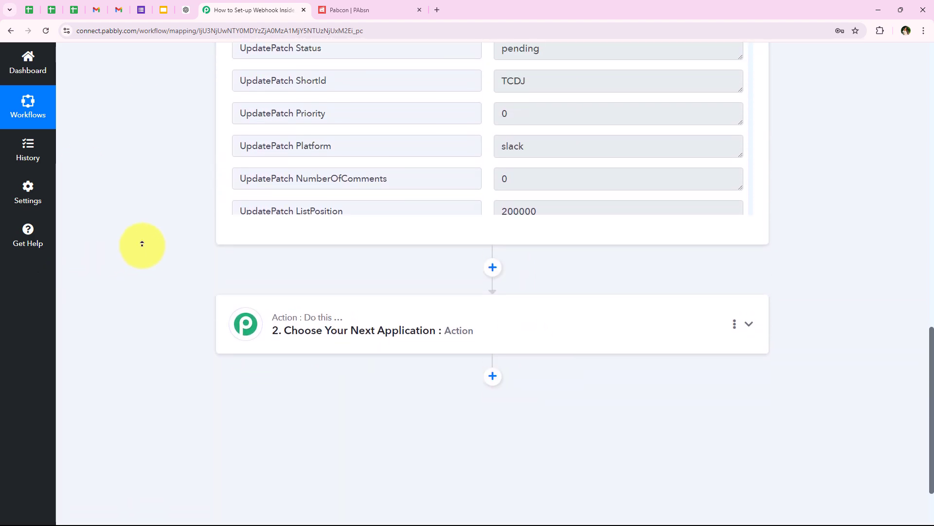
pyautogui.scroll(10, 142, 243)
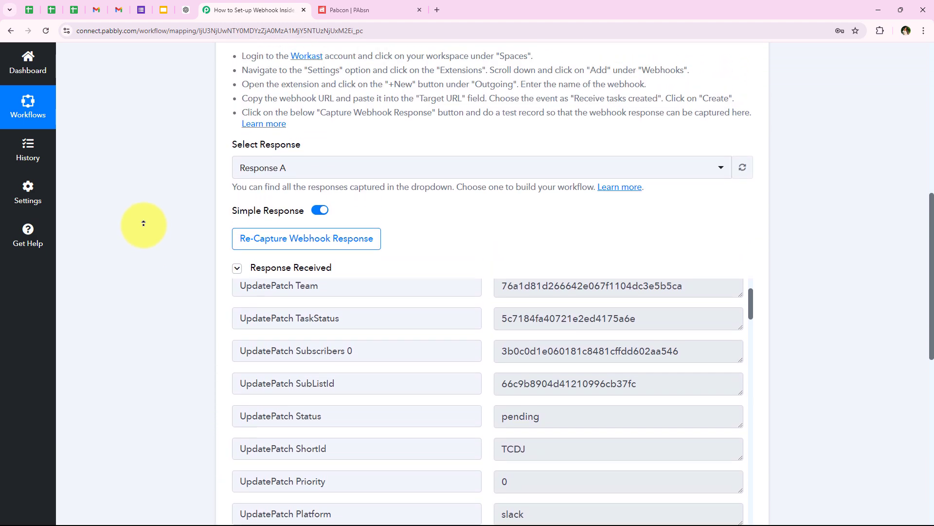
pyautogui.scroll(4, 143, 223)
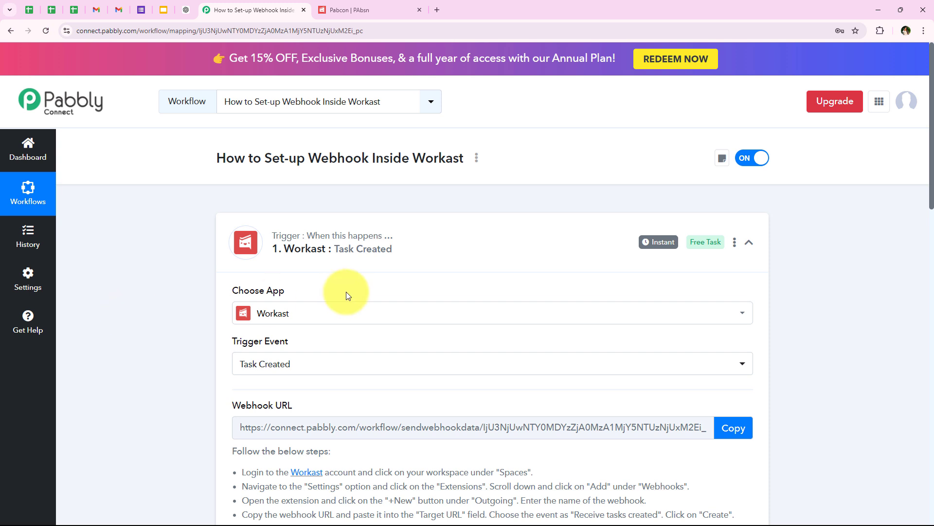
pyautogui.click(328, 258)
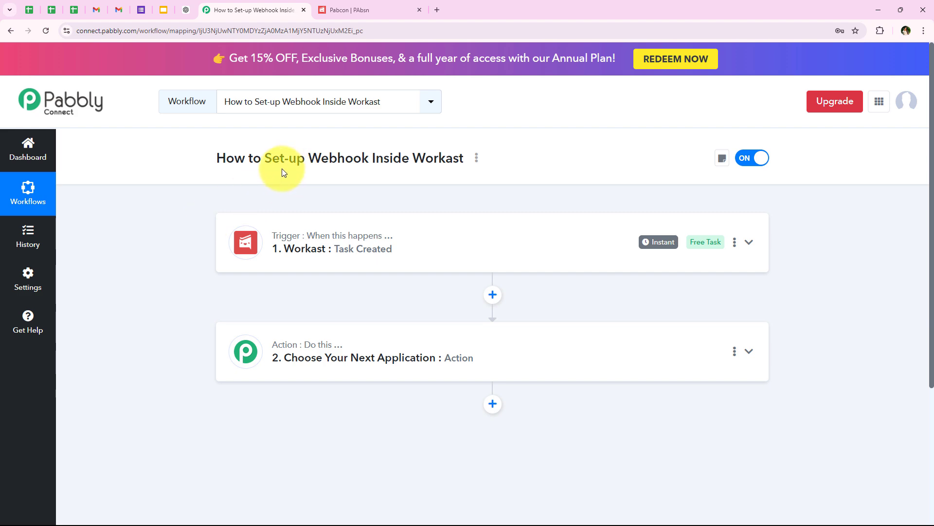
# Review the workflow title, then expand the Workast trigger to look over its webhook setup and received response.
pyautogui.moveTo(263, 160); pyautogui.dragTo(463, 159)
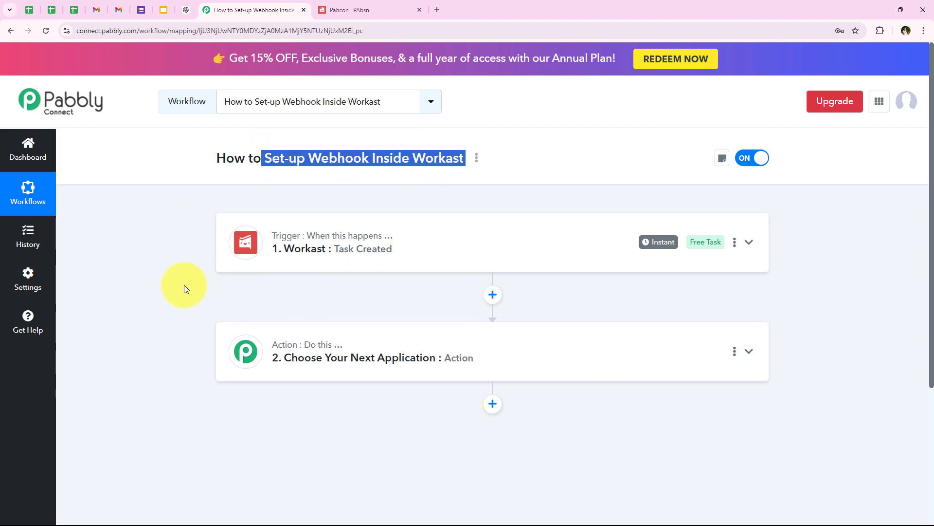
pyautogui.click(217, 302)
pyautogui.click(397, 249)
pyautogui.scroll(-9, 238, 358)
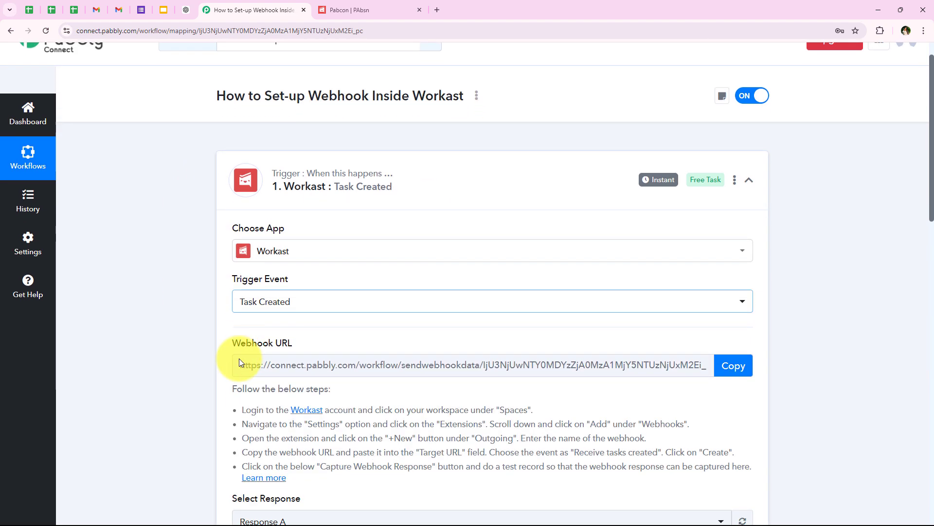
pyautogui.scroll(6, 430, 403)
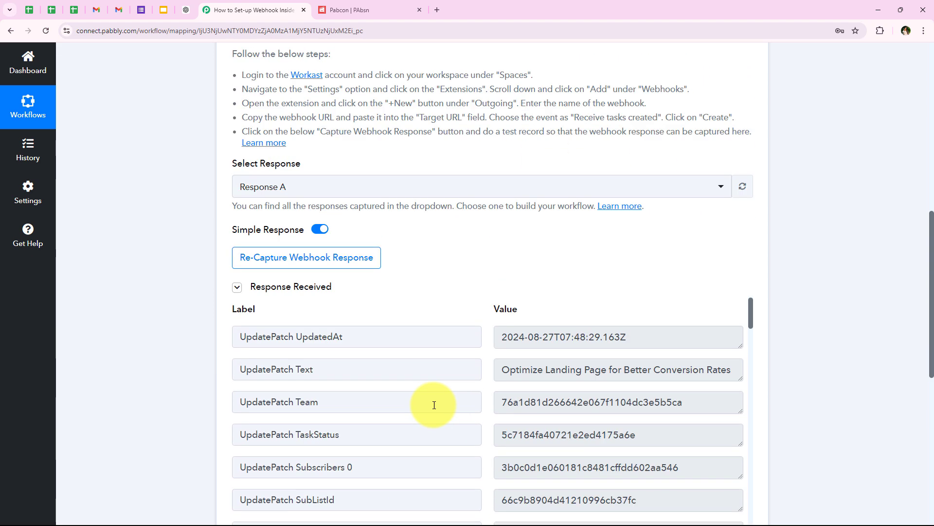
# Check the new task in Workast's Pabcon task list, then return to Pabbly Connect and collapse the Workast trigger.
pyautogui.click(346, 10)
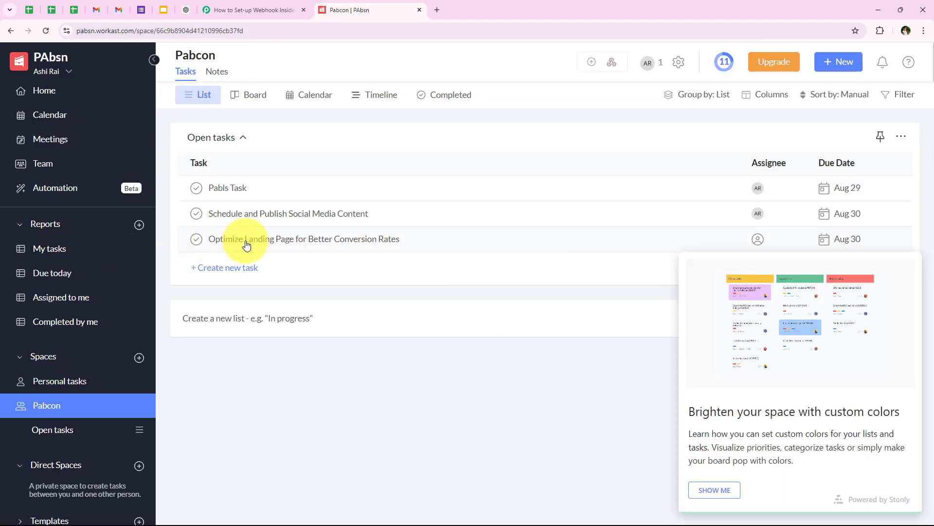
pyautogui.click(253, 10)
pyautogui.scroll(6, 118, 293)
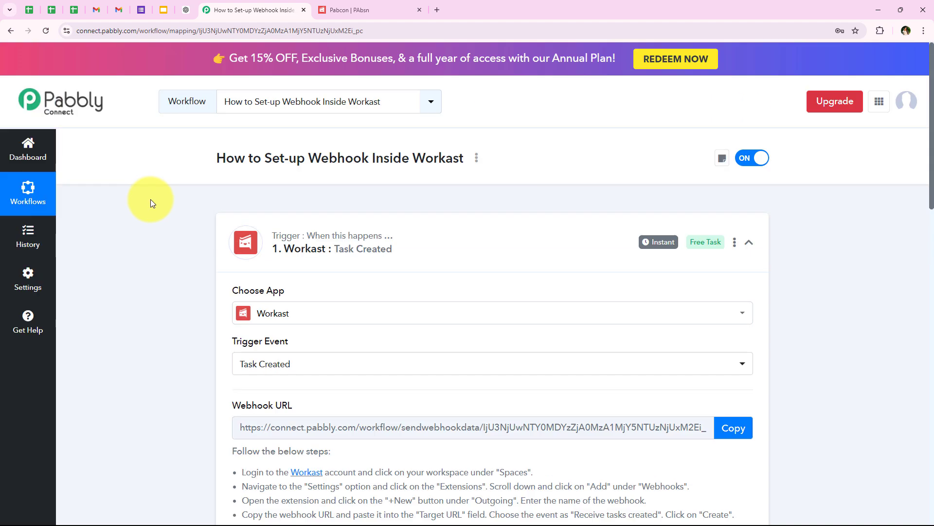
pyautogui.click(294, 225)
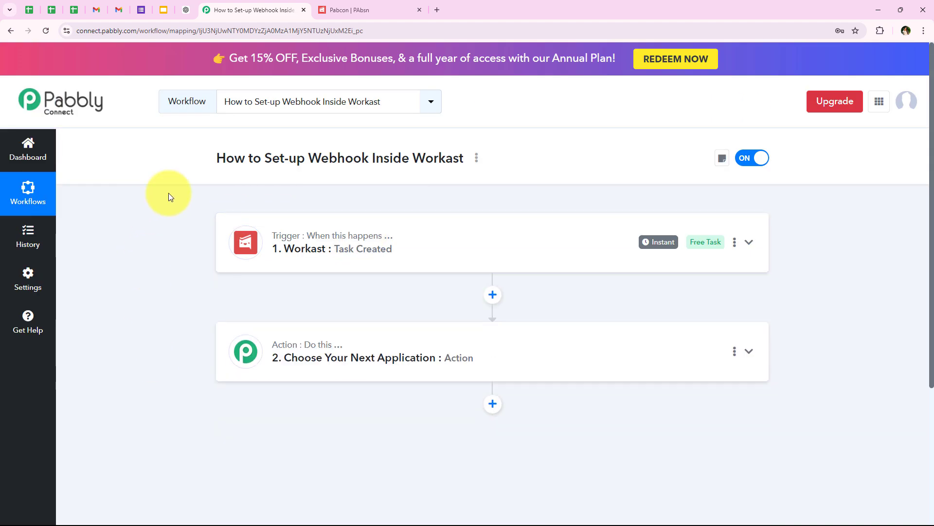